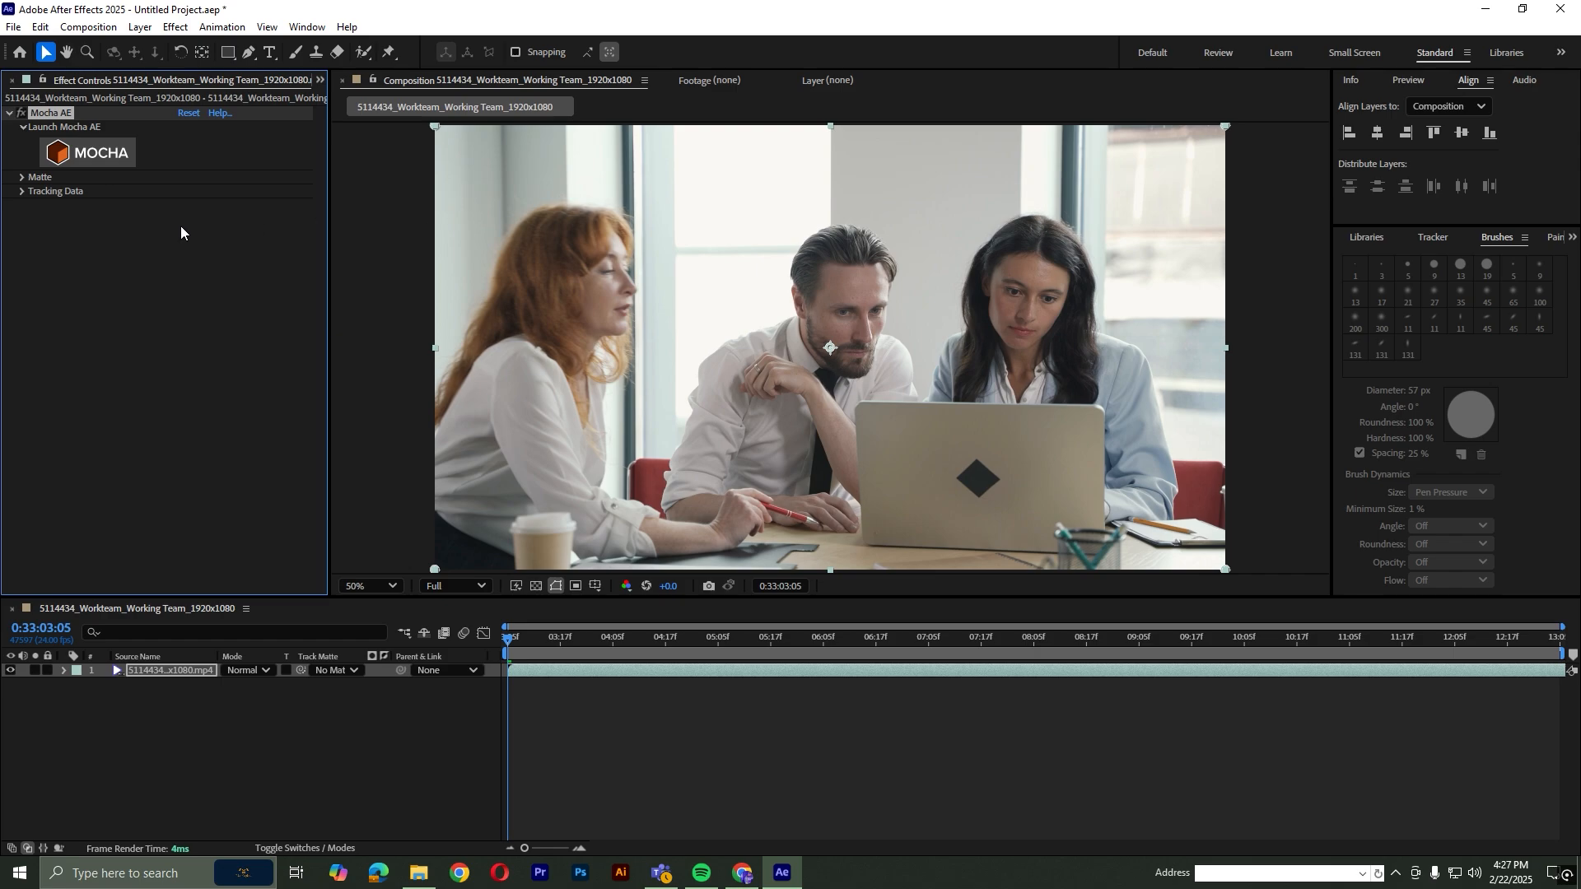
Launch Mocha AE from the footage layer's effect, postponing registration and dismissing the welcome screen
click(96, 155)
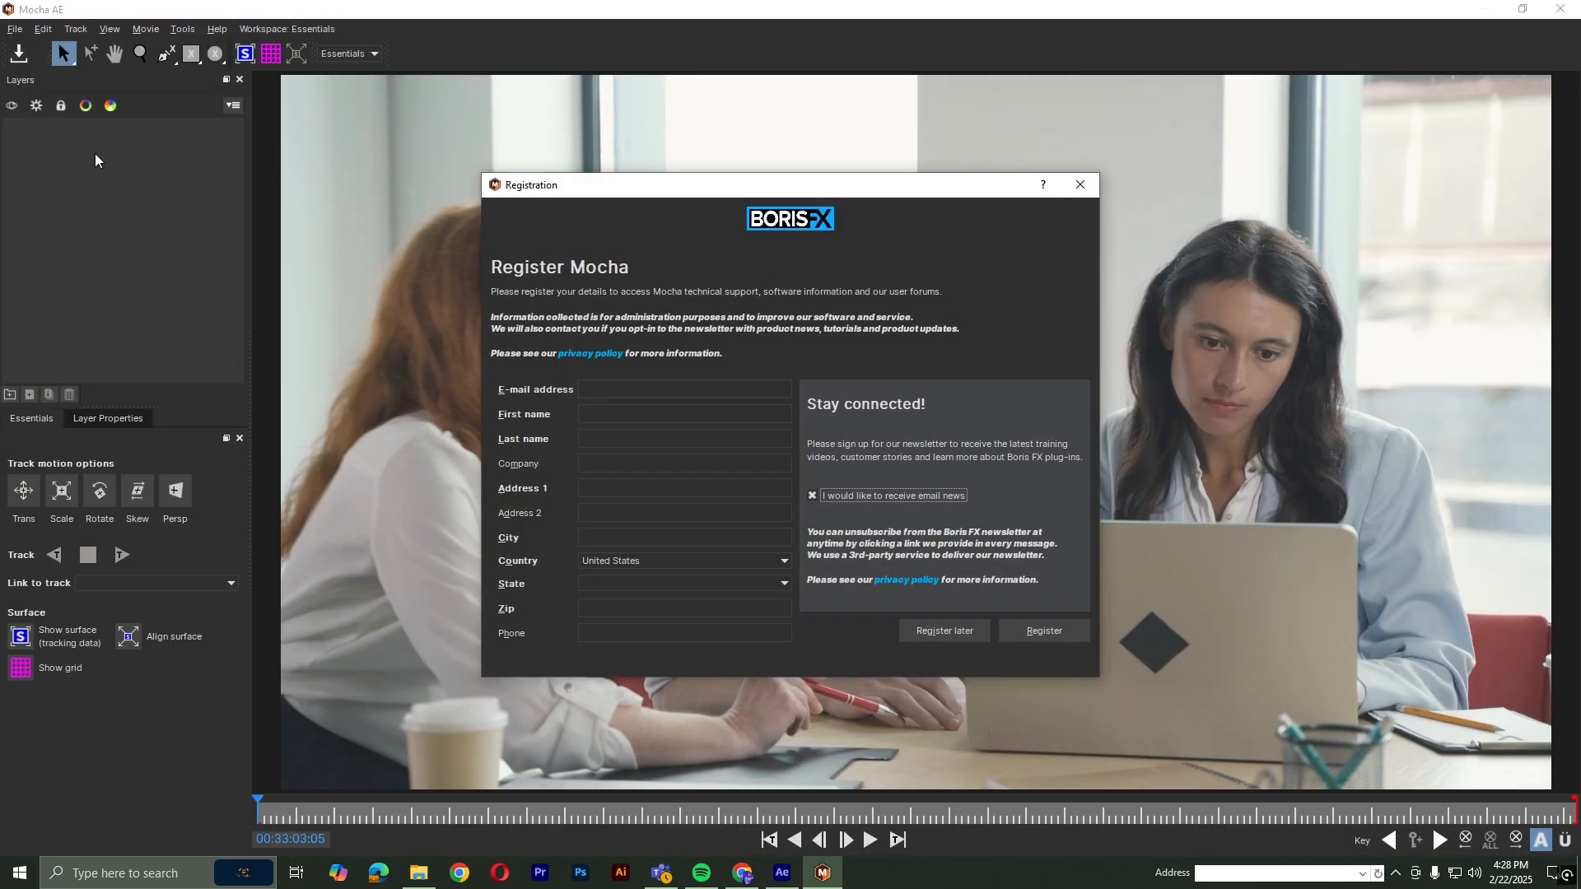
click(960, 630)
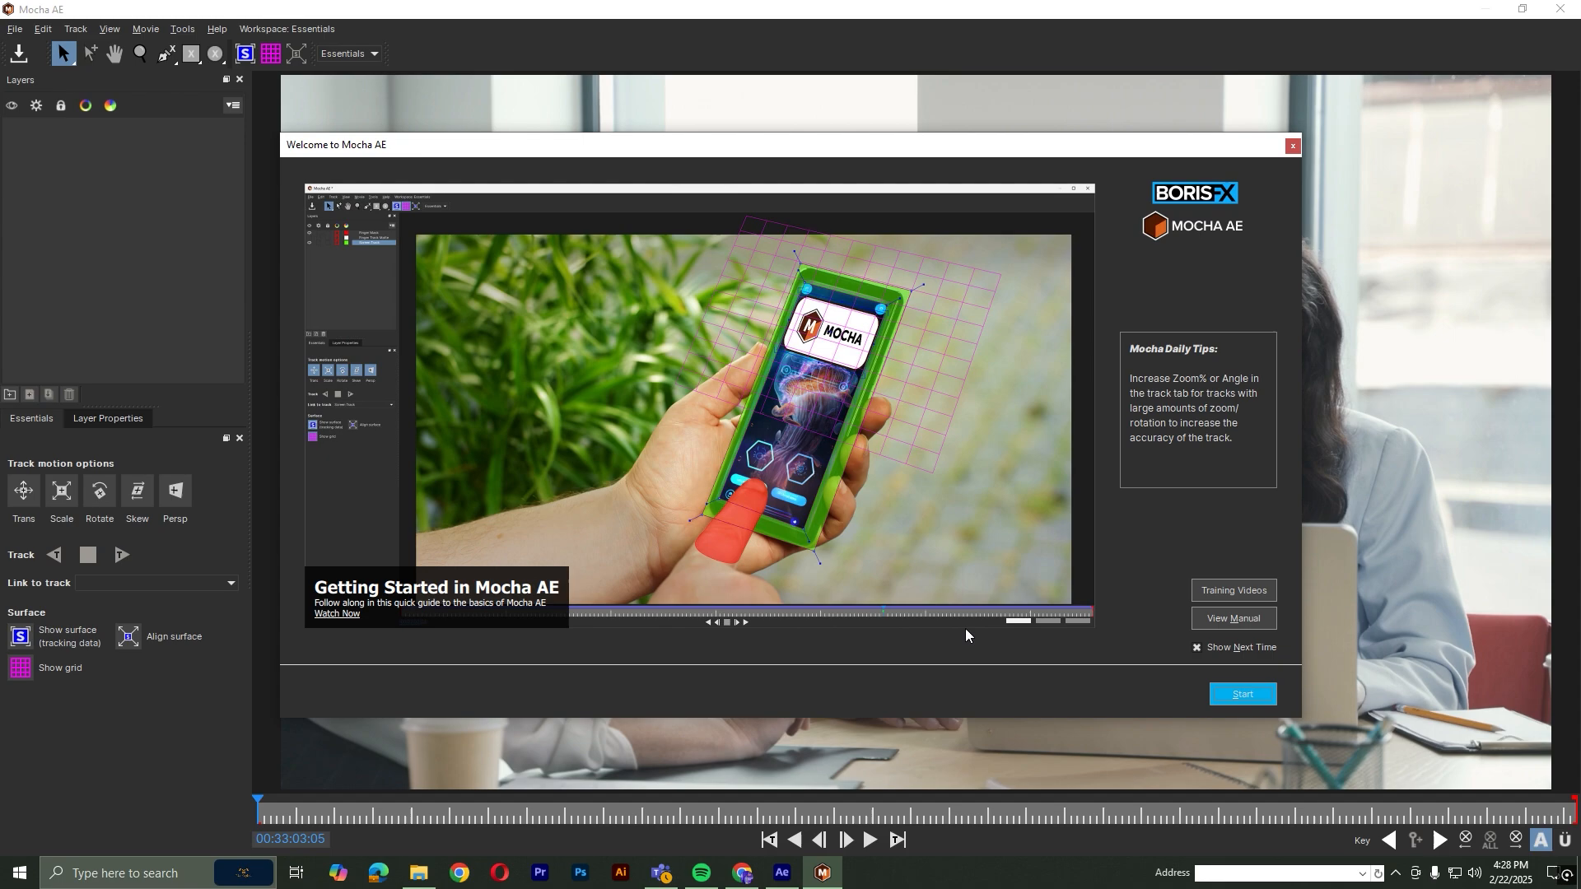
key(Escape)
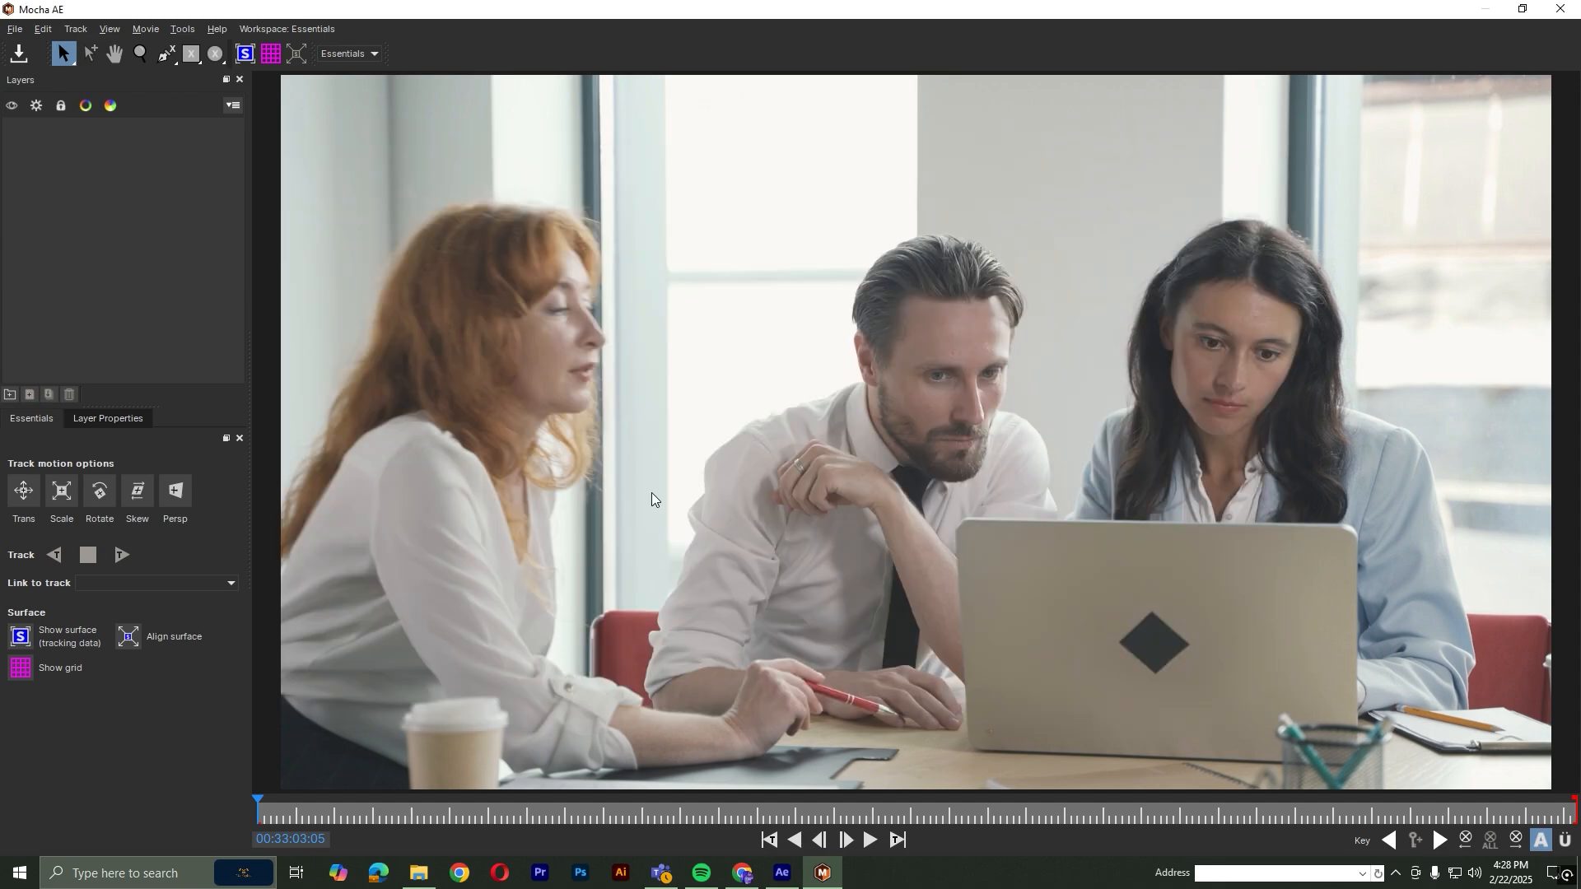
click(68, 245)
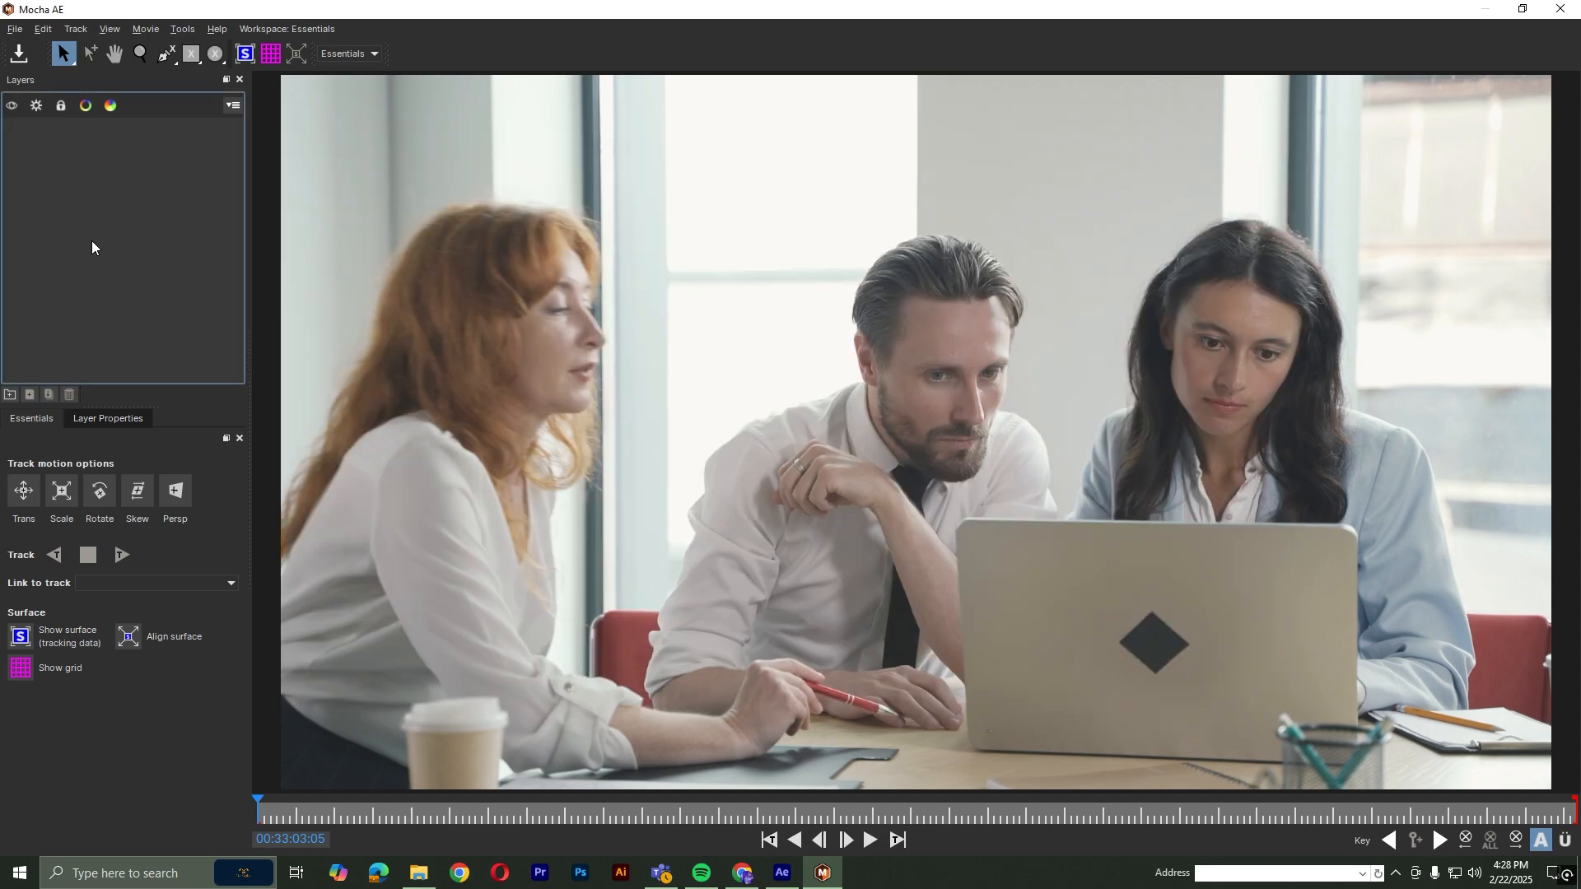
Draw a closed X-Spline shape around the diamond logo on the laptop lid
click(167, 58)
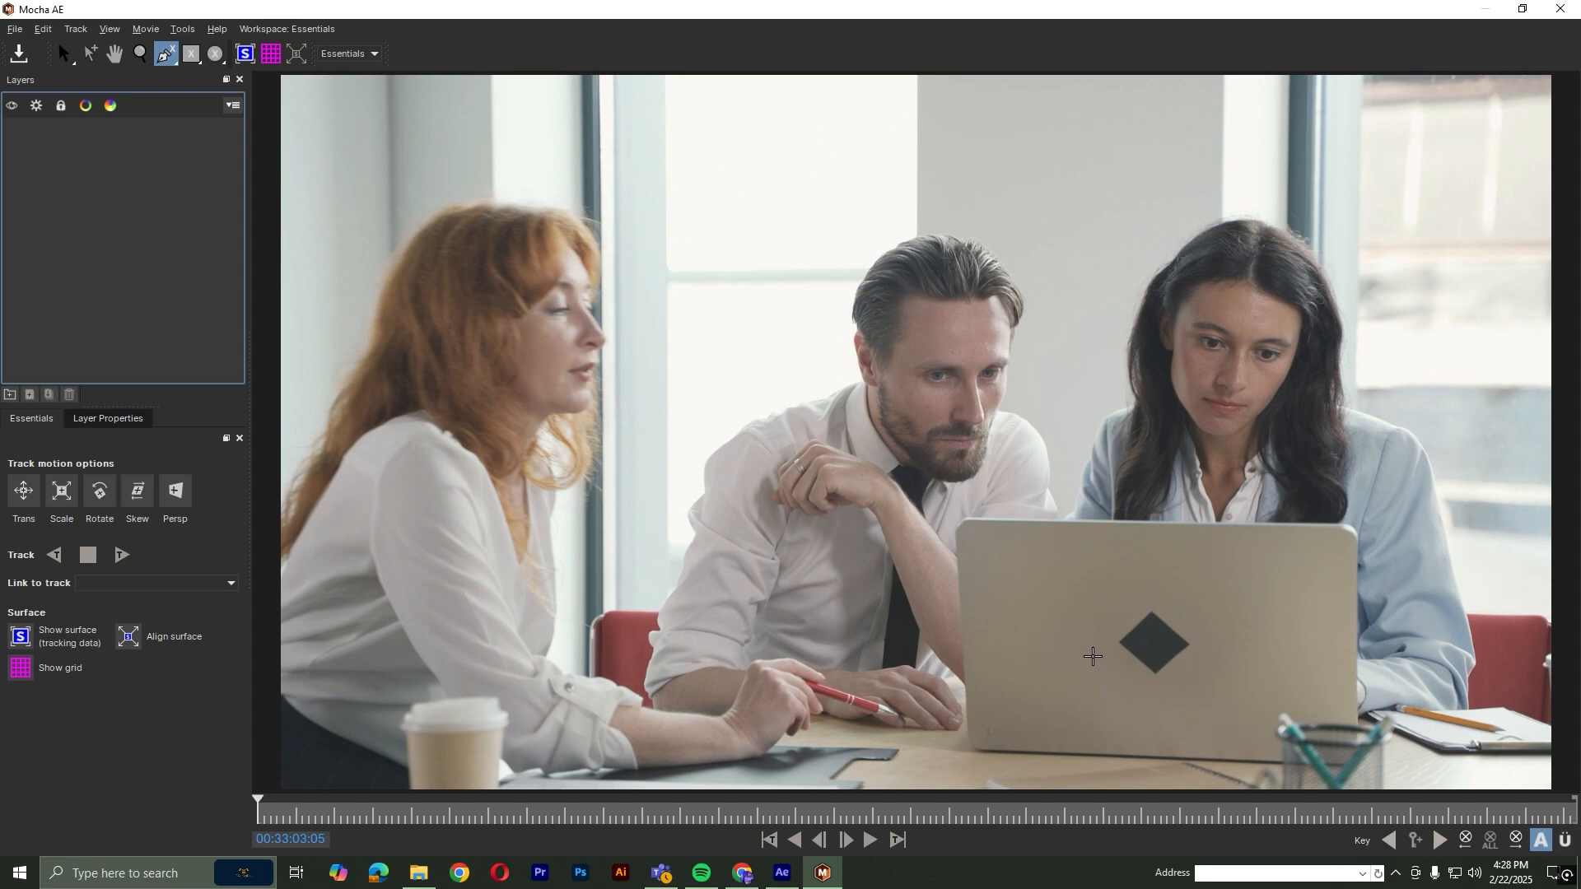
click(1087, 637)
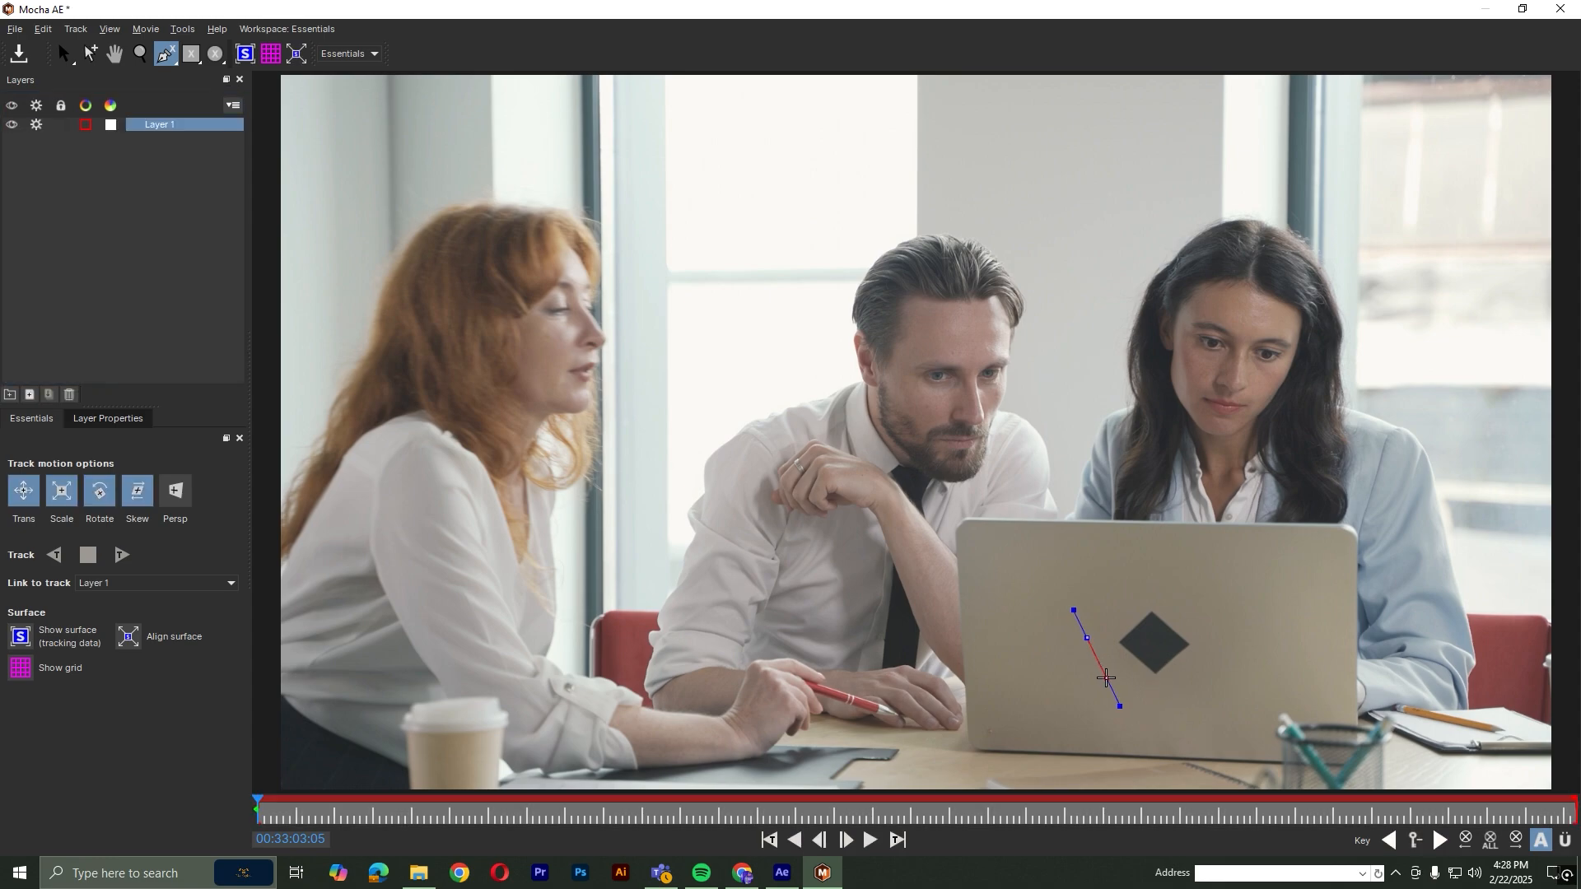
click(1110, 679)
click(1169, 712)
click(1209, 680)
click(1220, 641)
click(1204, 590)
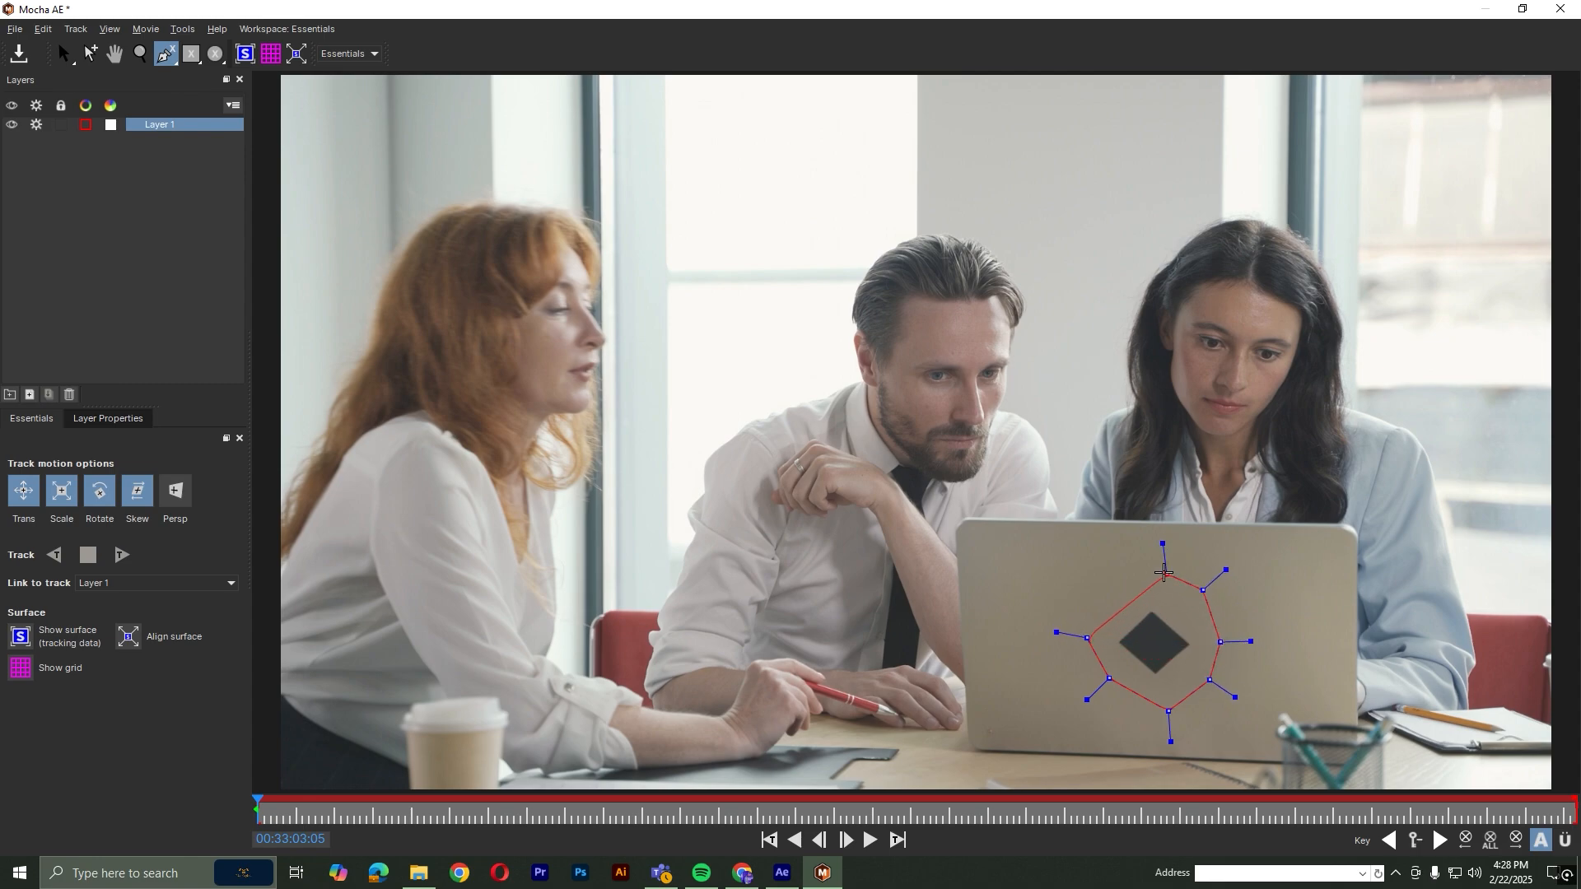
click(1145, 572)
click(1094, 603)
right_click(1083, 631)
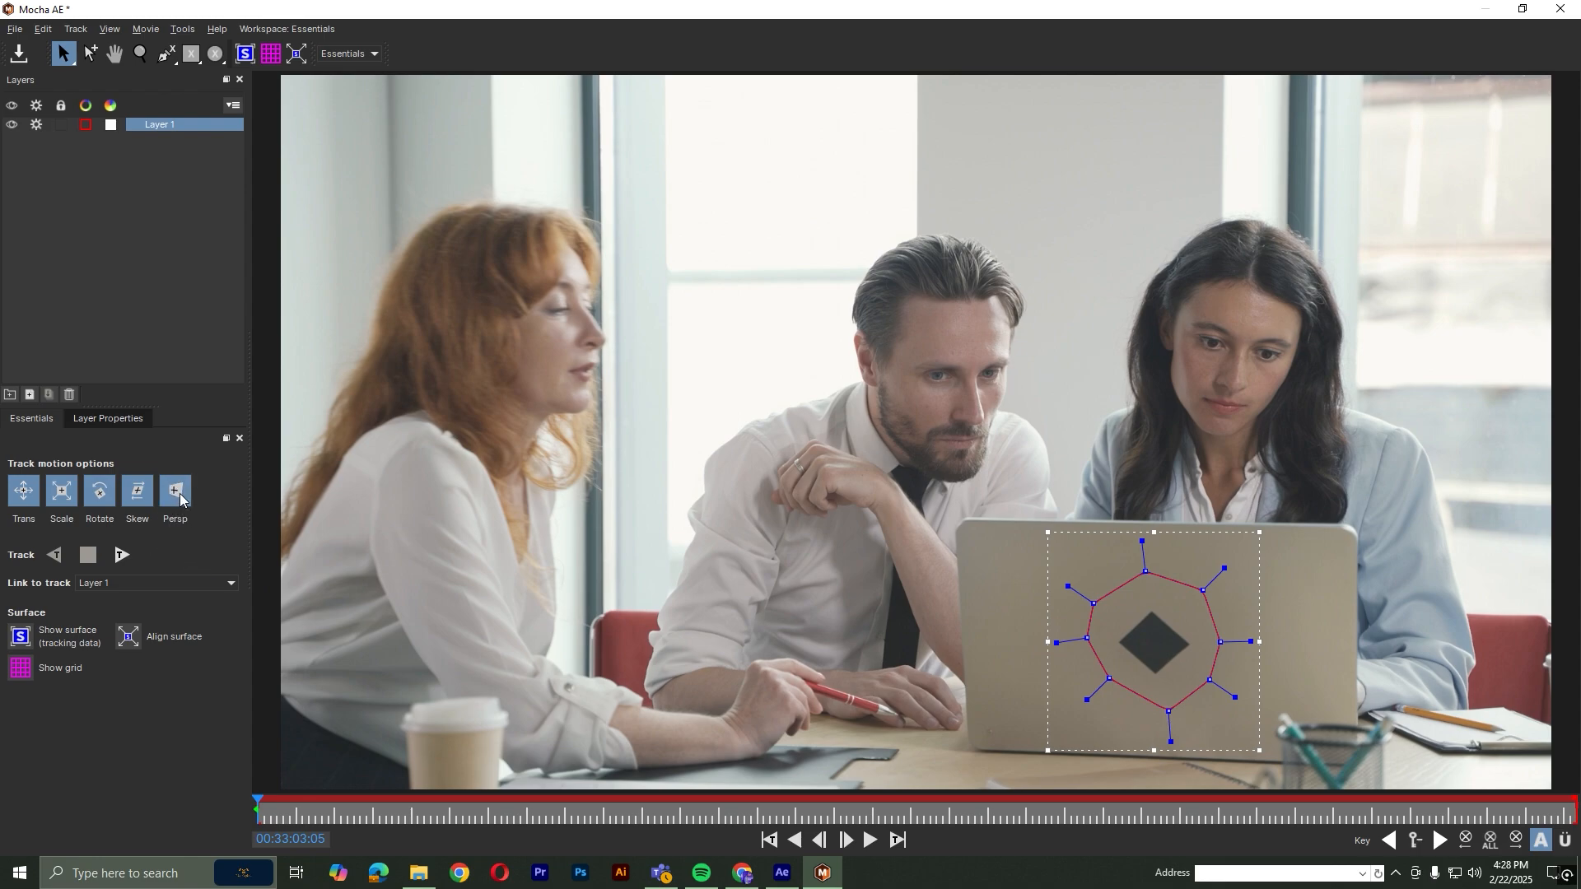
Track the logo shape forward through the clip with perspective motion included, and save and close Mocha AE
click(122, 555)
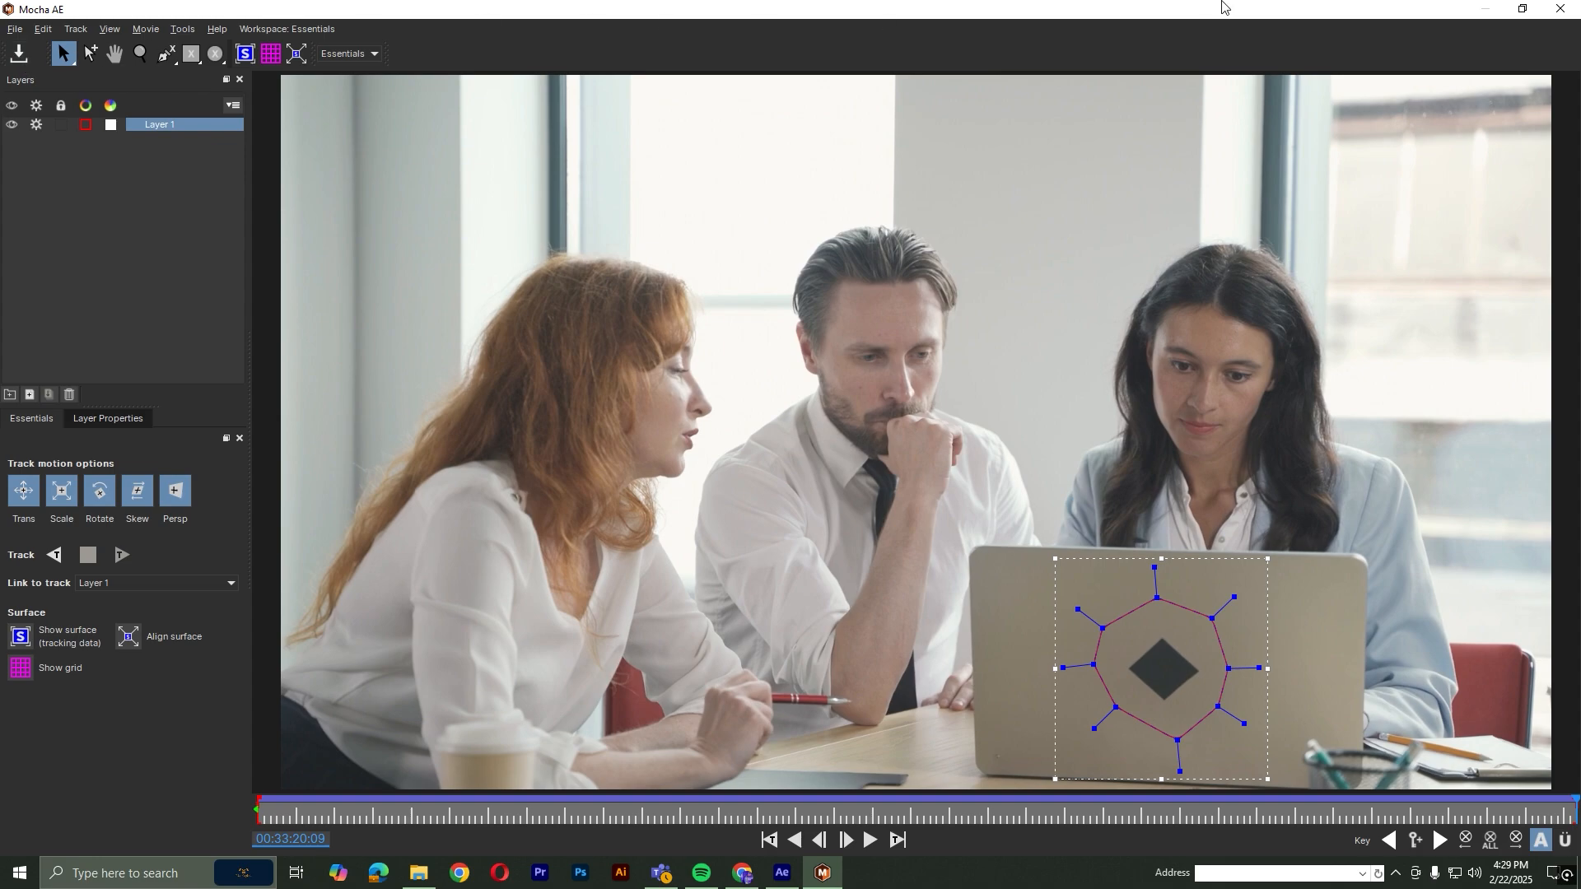
click(1559, 8)
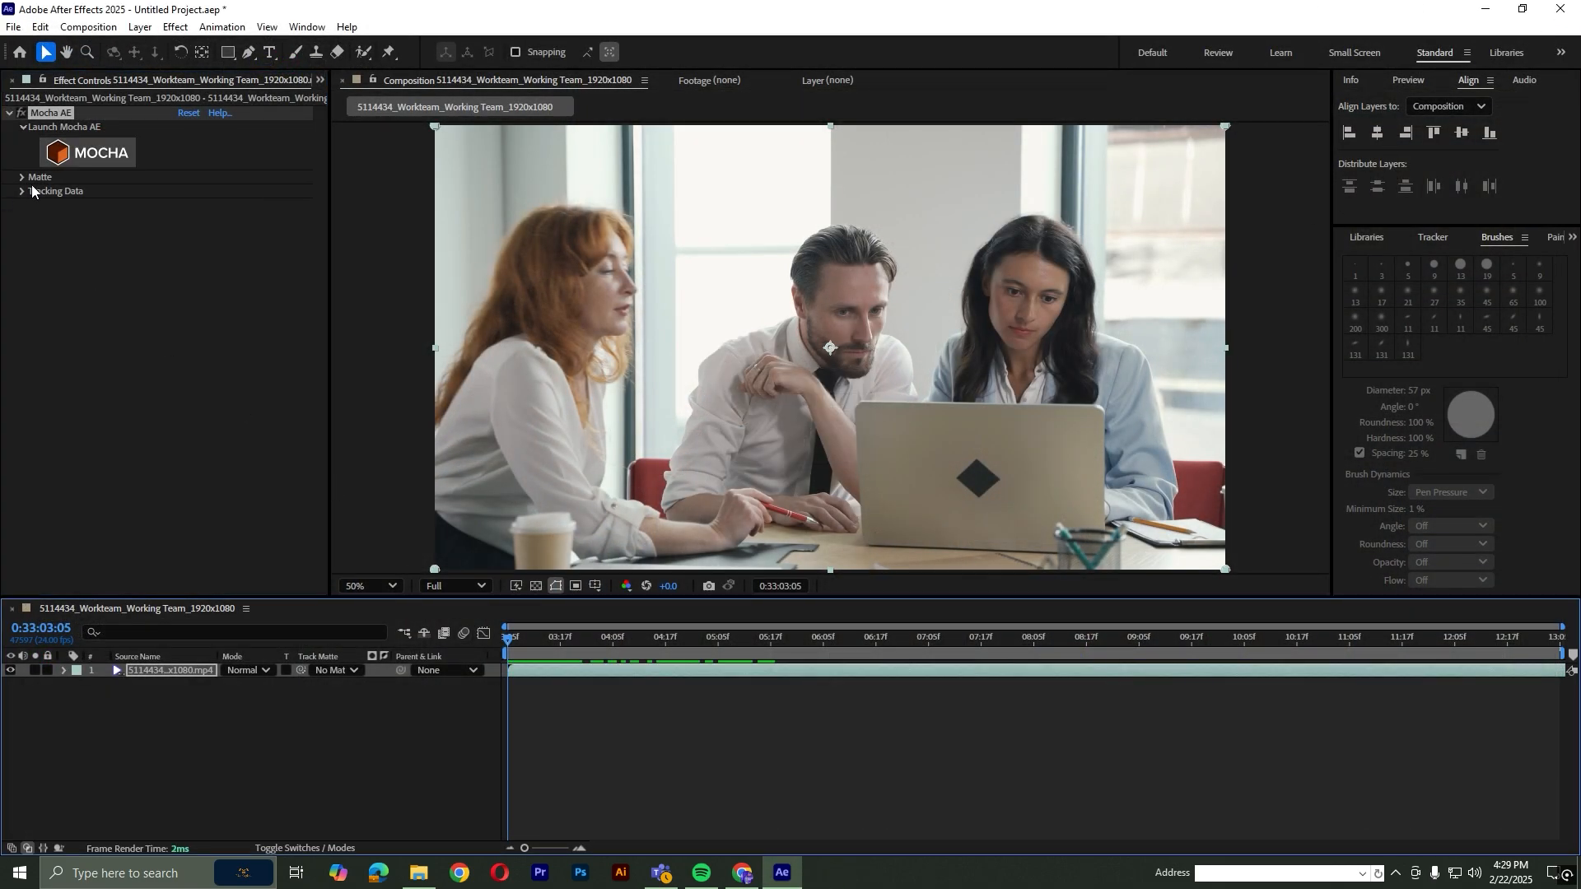
Create AE masks from the Mocha shape on the footage layer and invert the Layer 1 mask
click(22, 178)
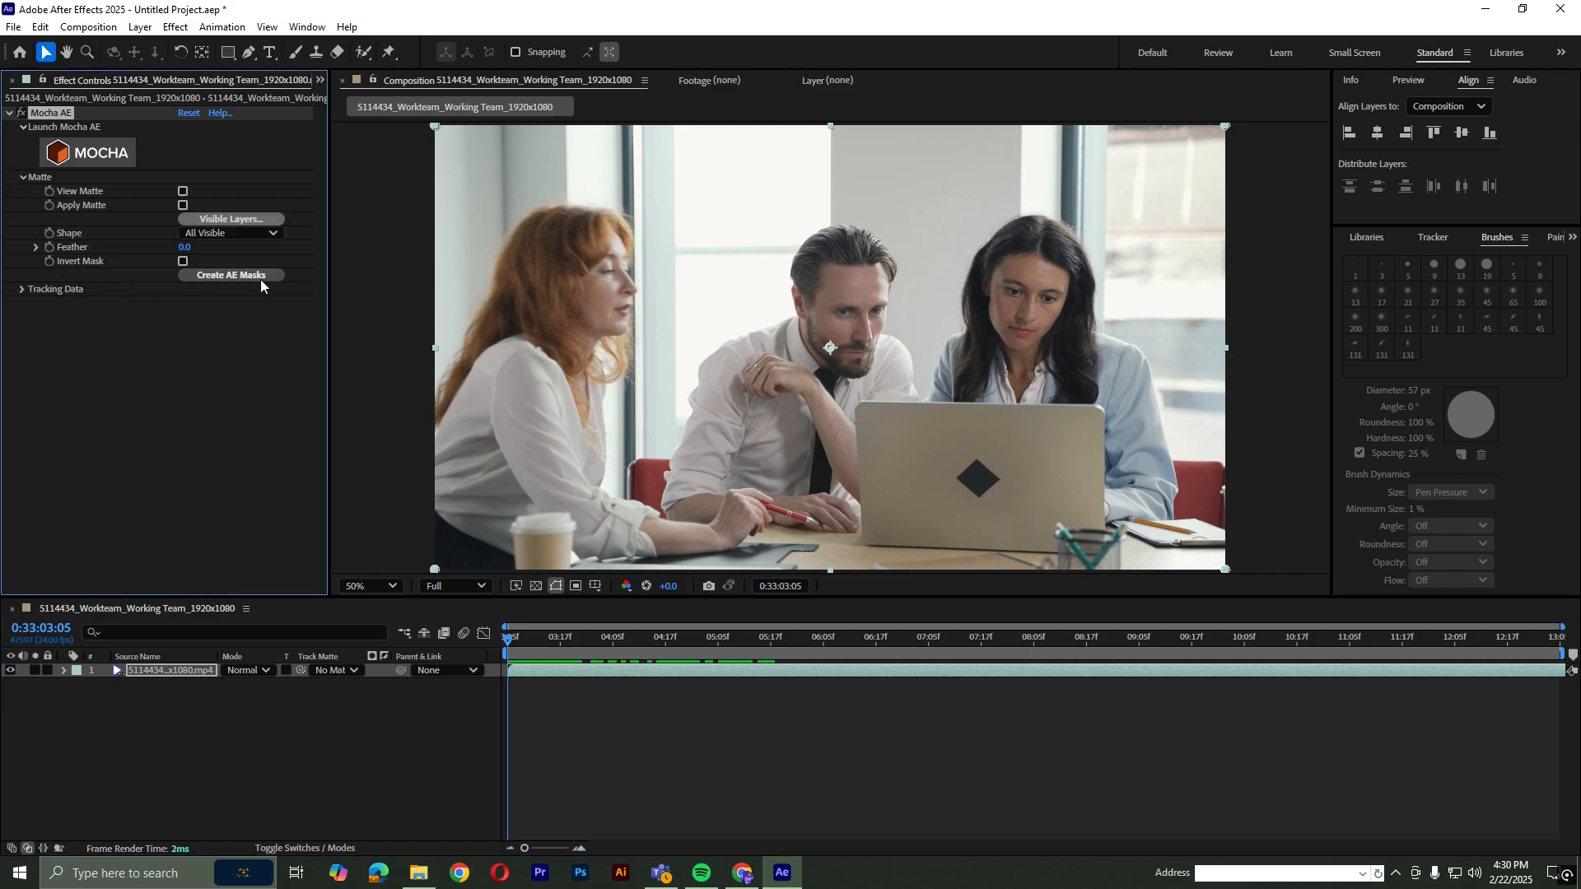
click(209, 274)
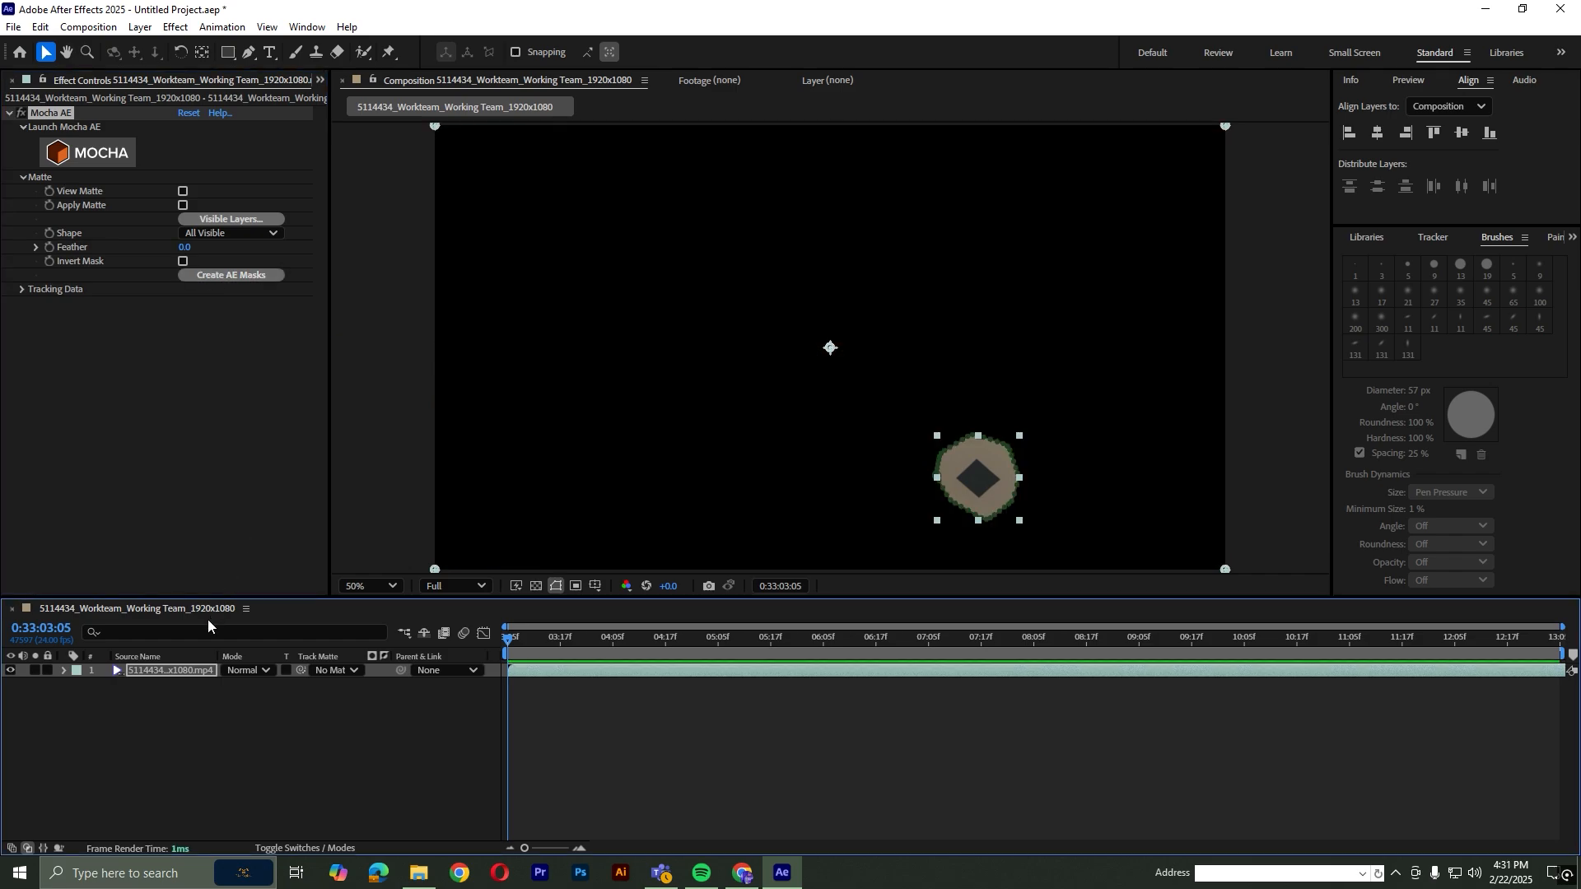
click(155, 695)
click(170, 669)
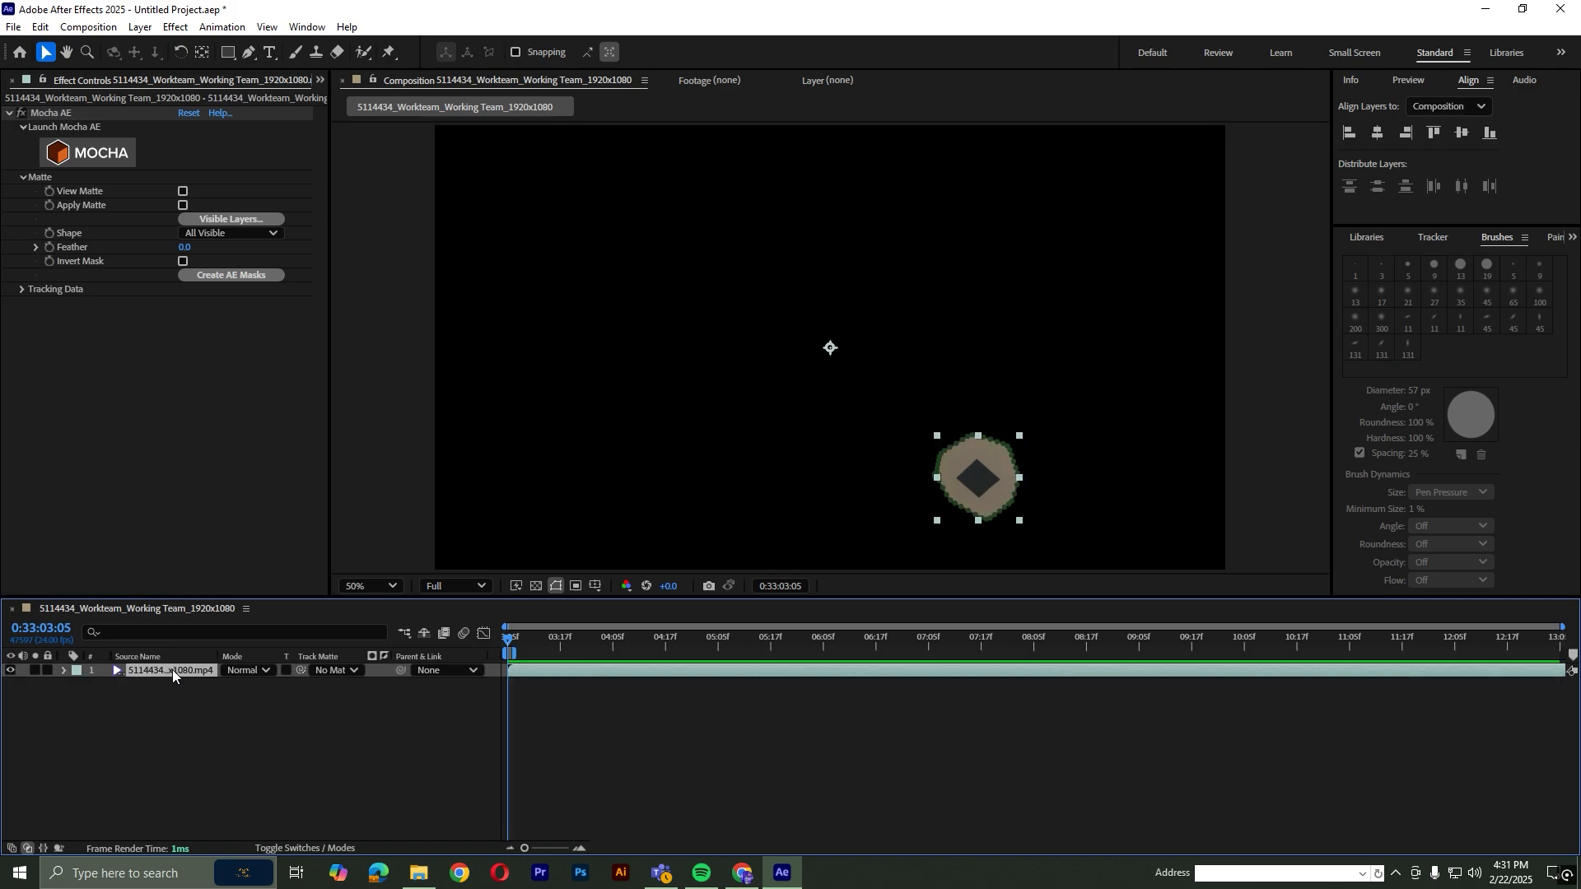
click(65, 670)
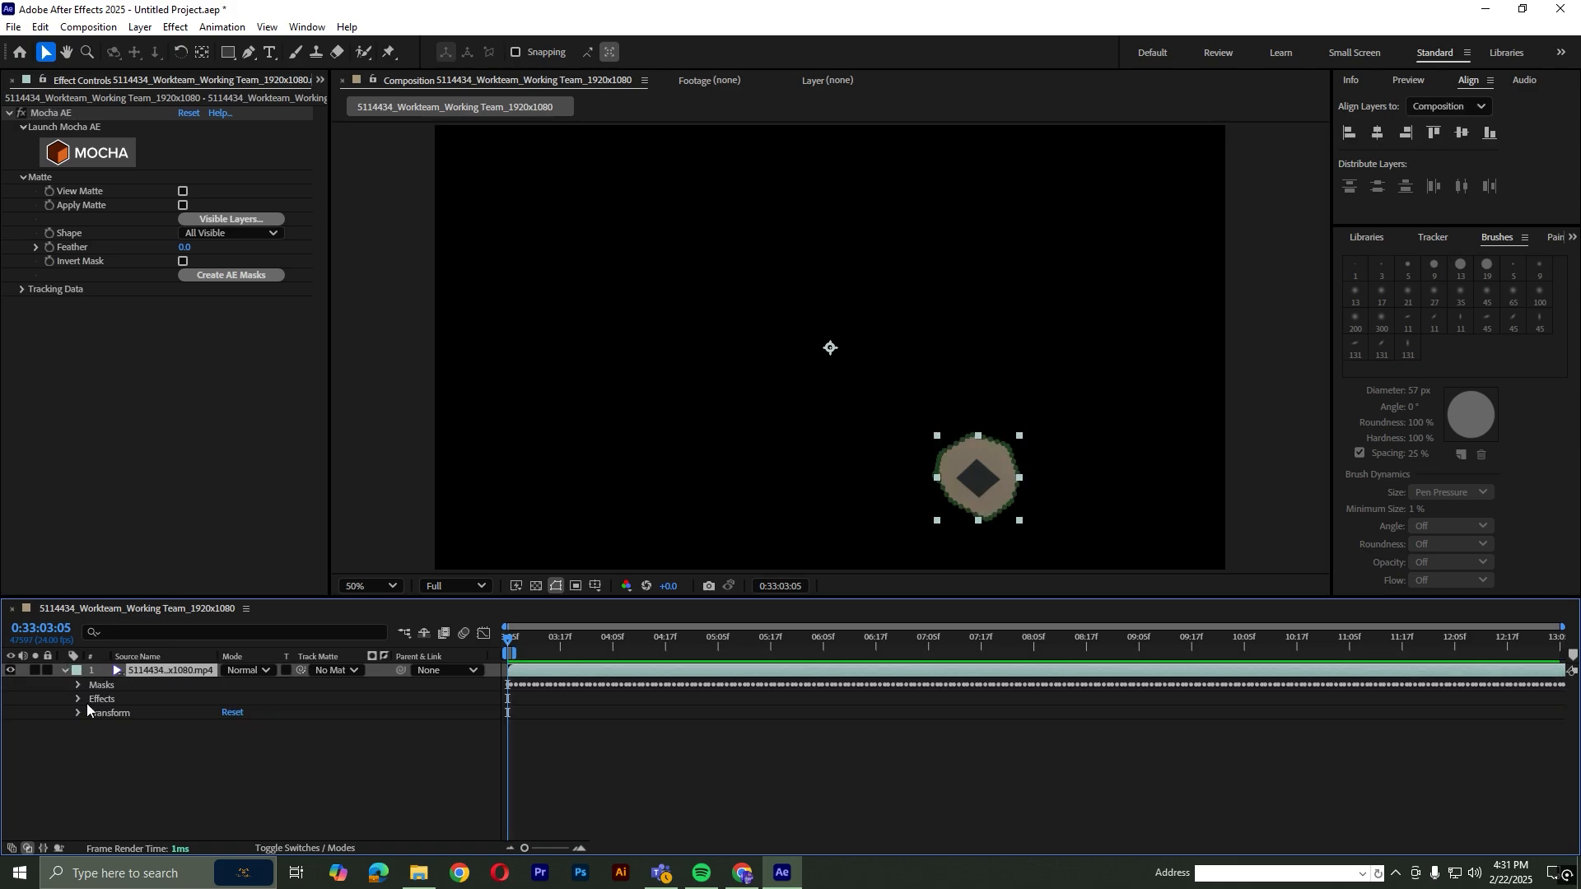
click(77, 684)
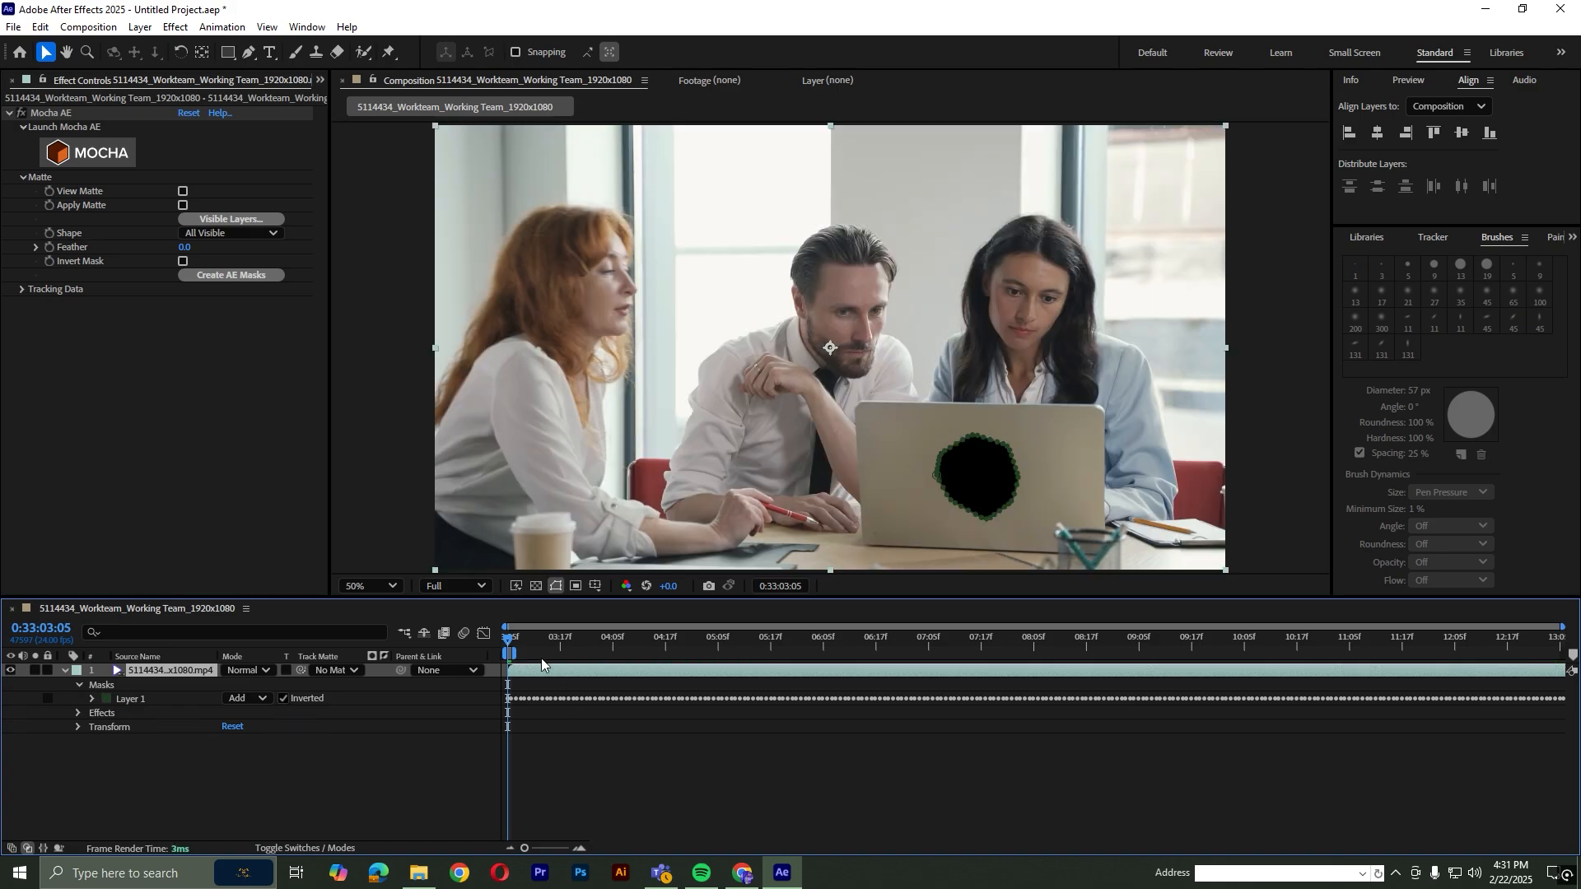
drag(541, 648, 489, 646)
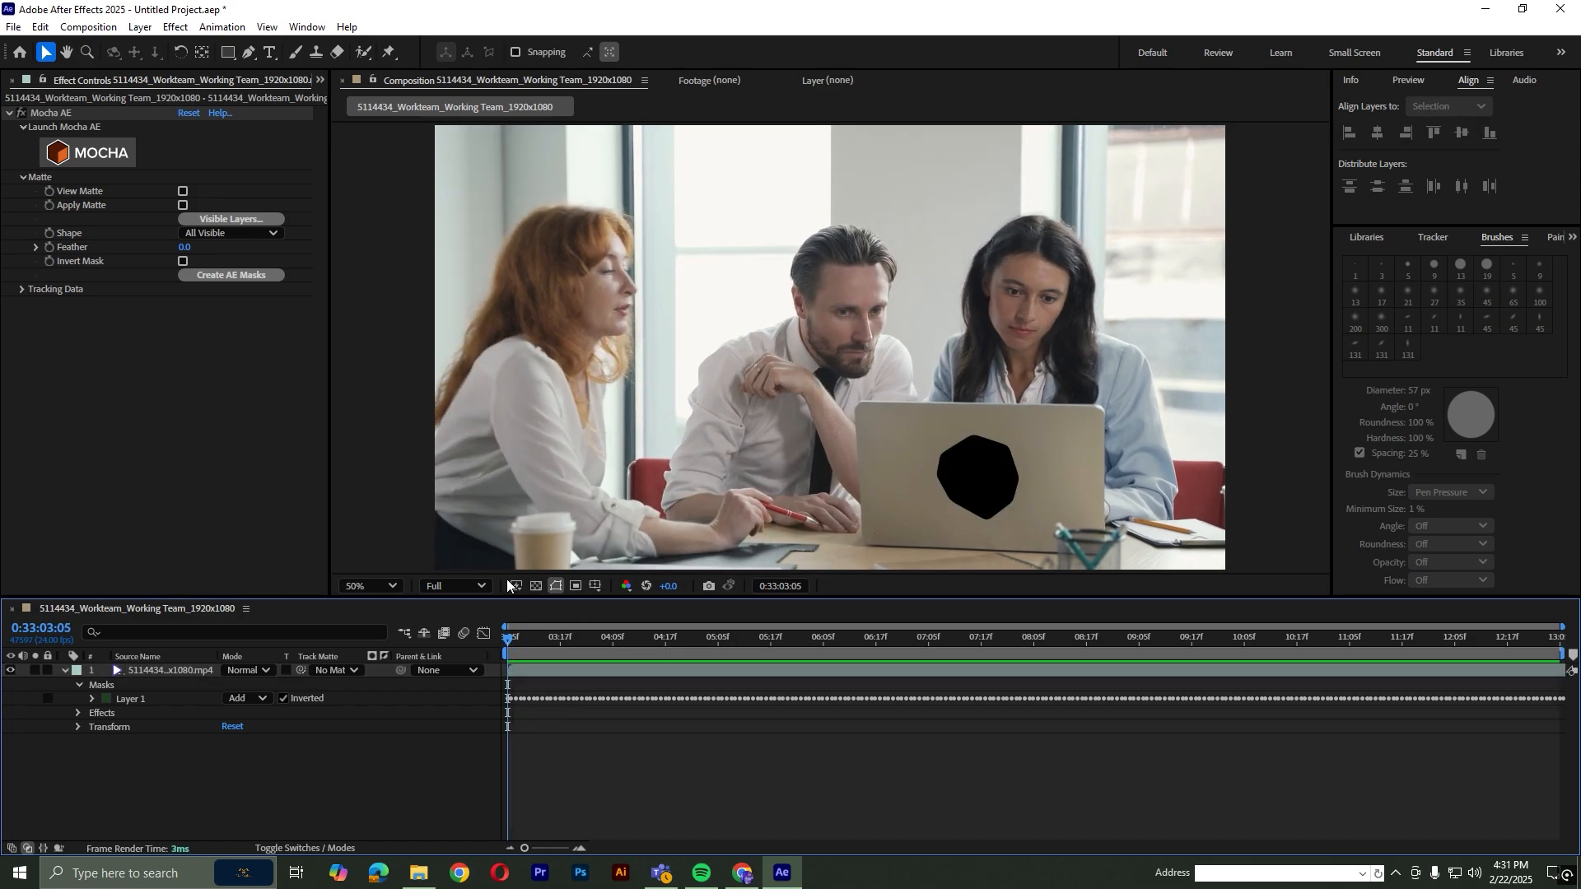
Open Content-Aware Fill, keep the Edge Blend fill method, and create a reference frame in Photoshop
click(269, 28)
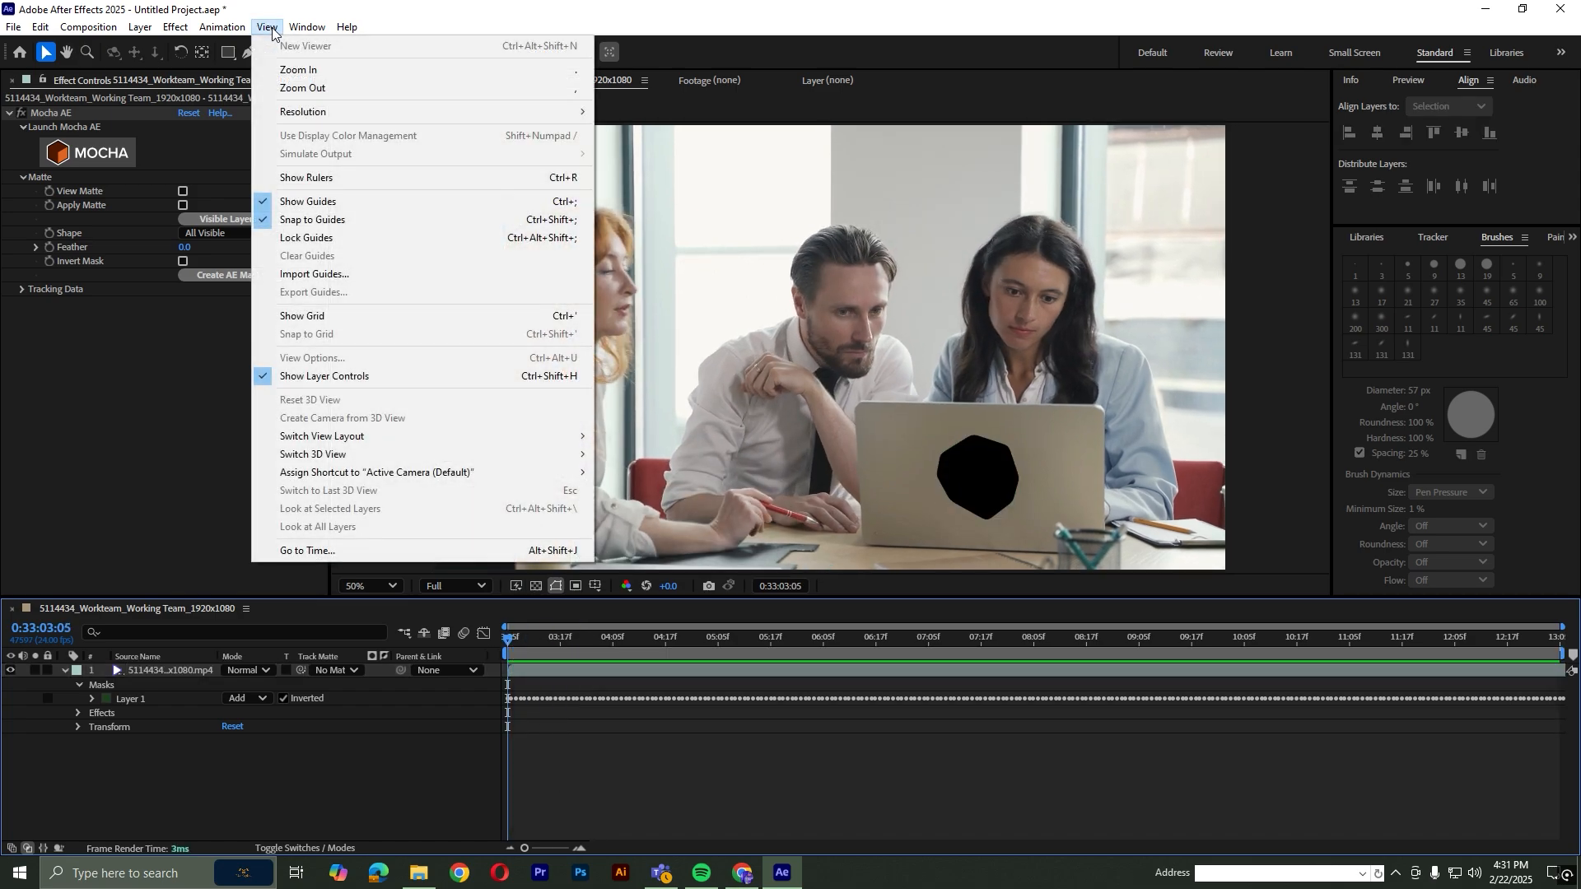
mouse_move(290, 32)
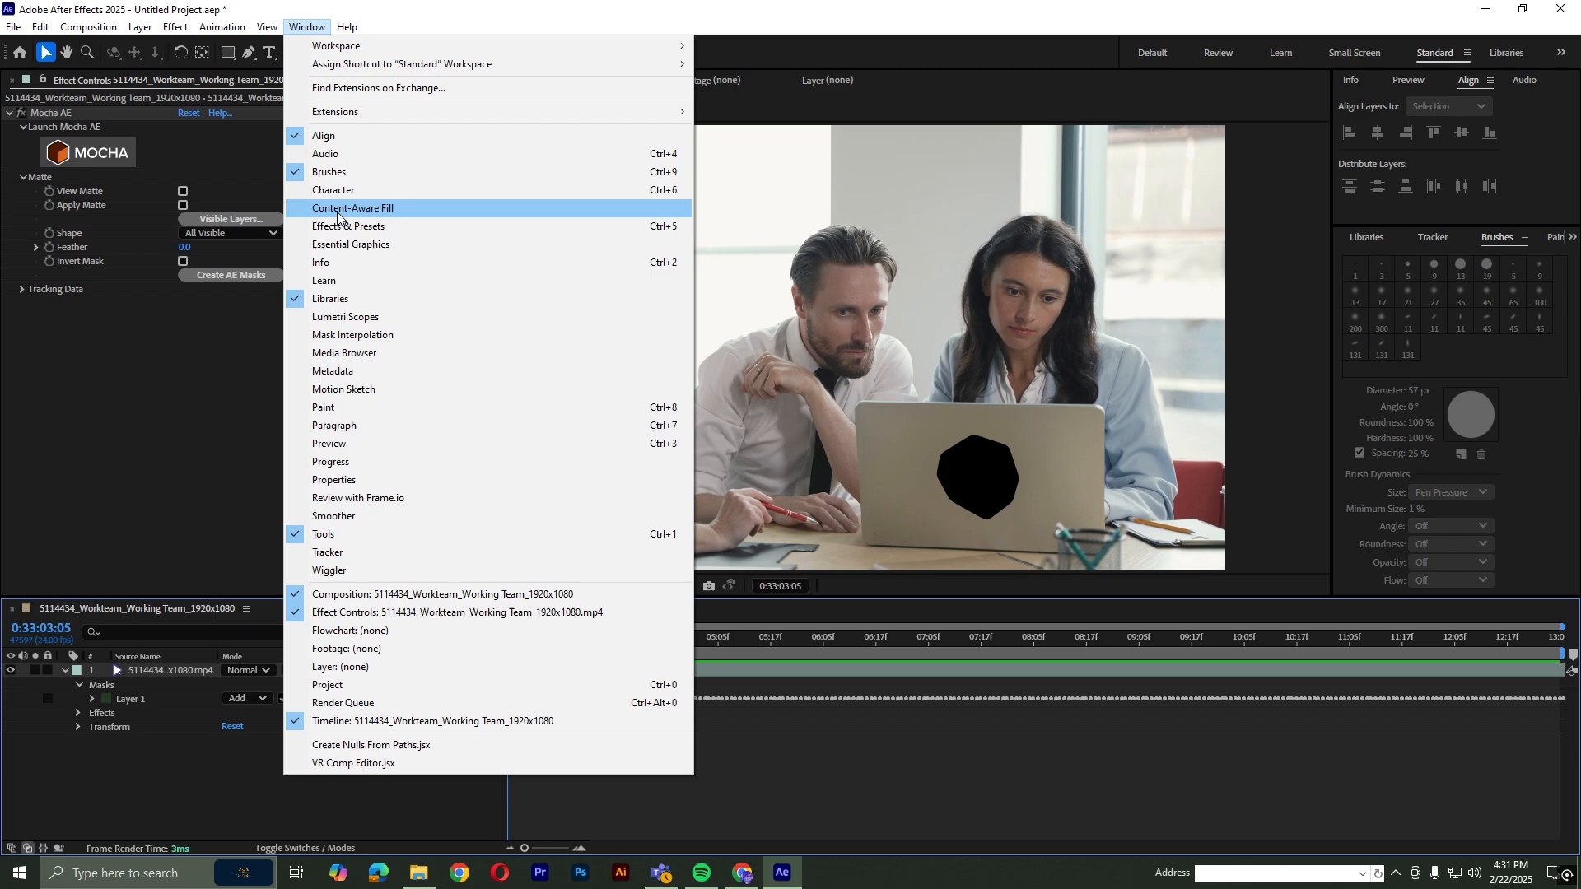
click(376, 211)
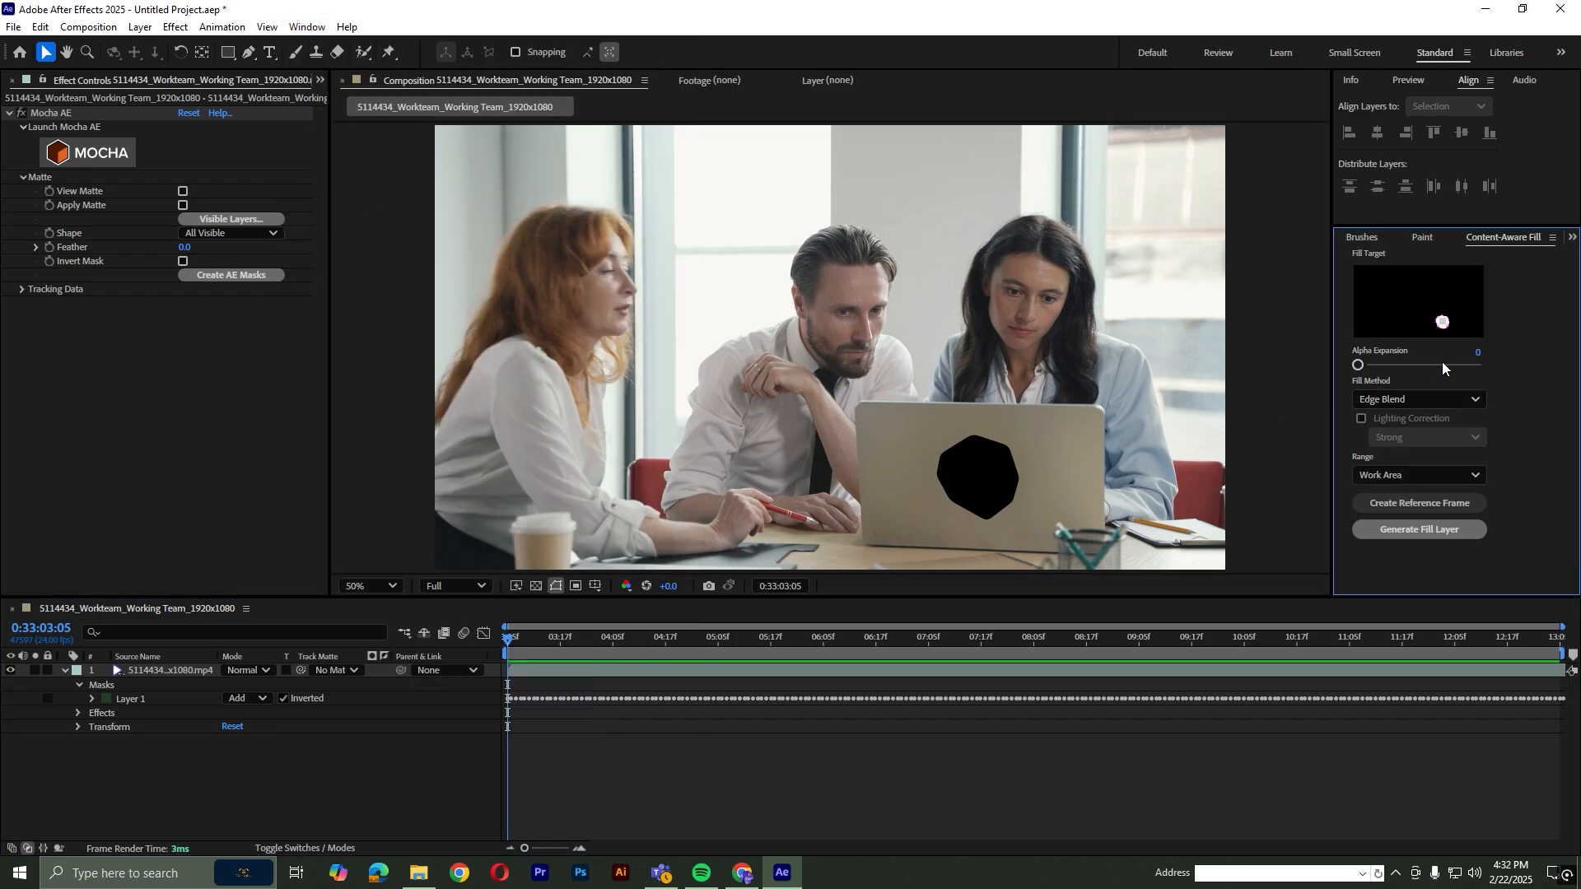
click(1446, 399)
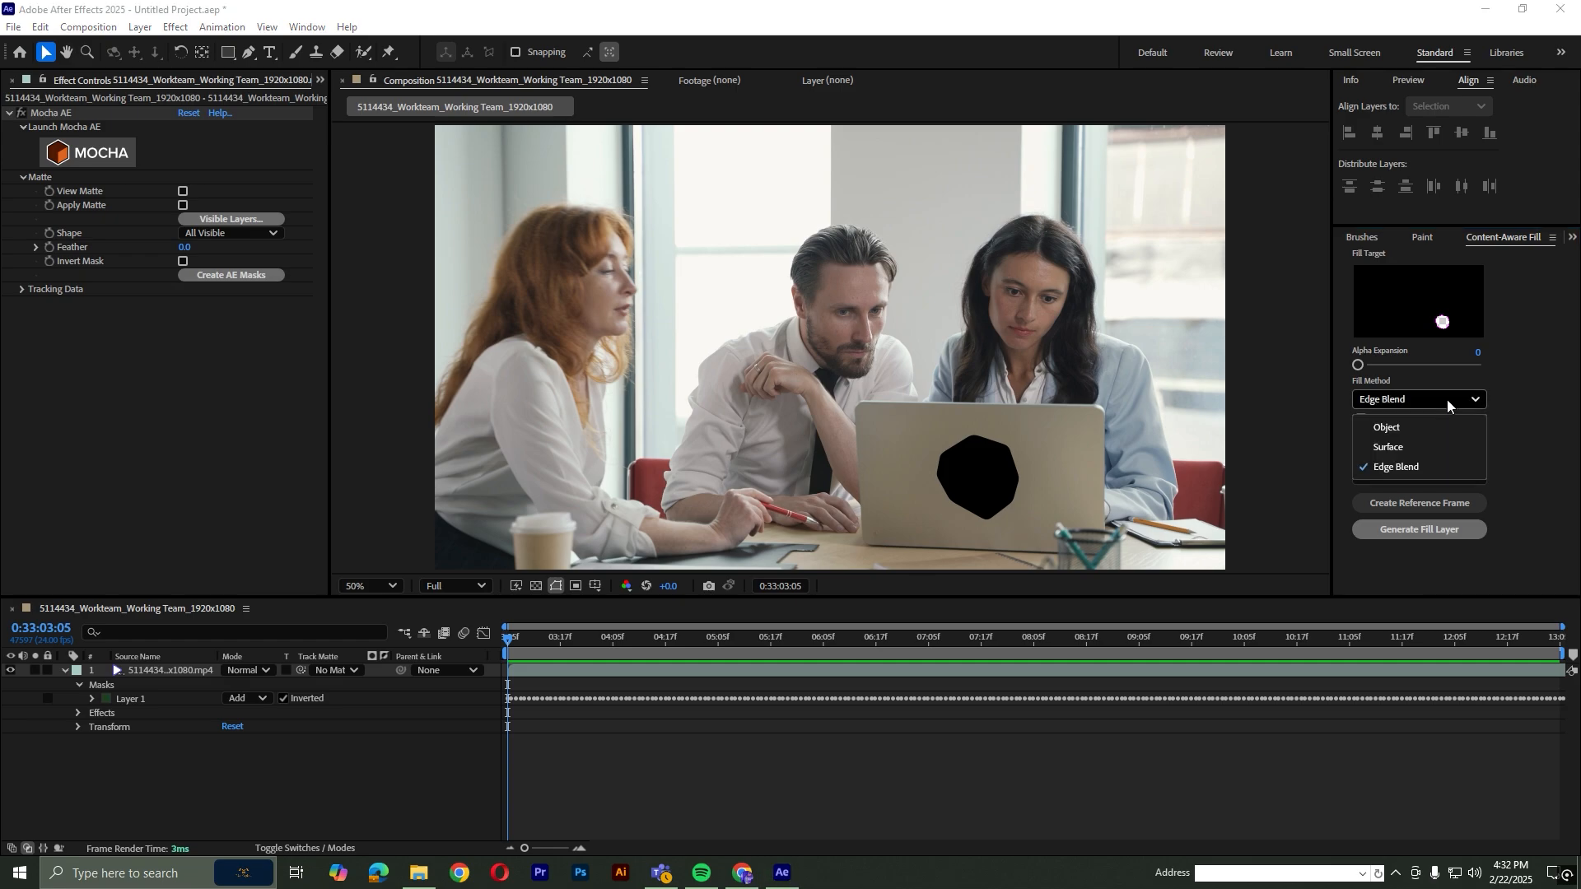
click(1402, 467)
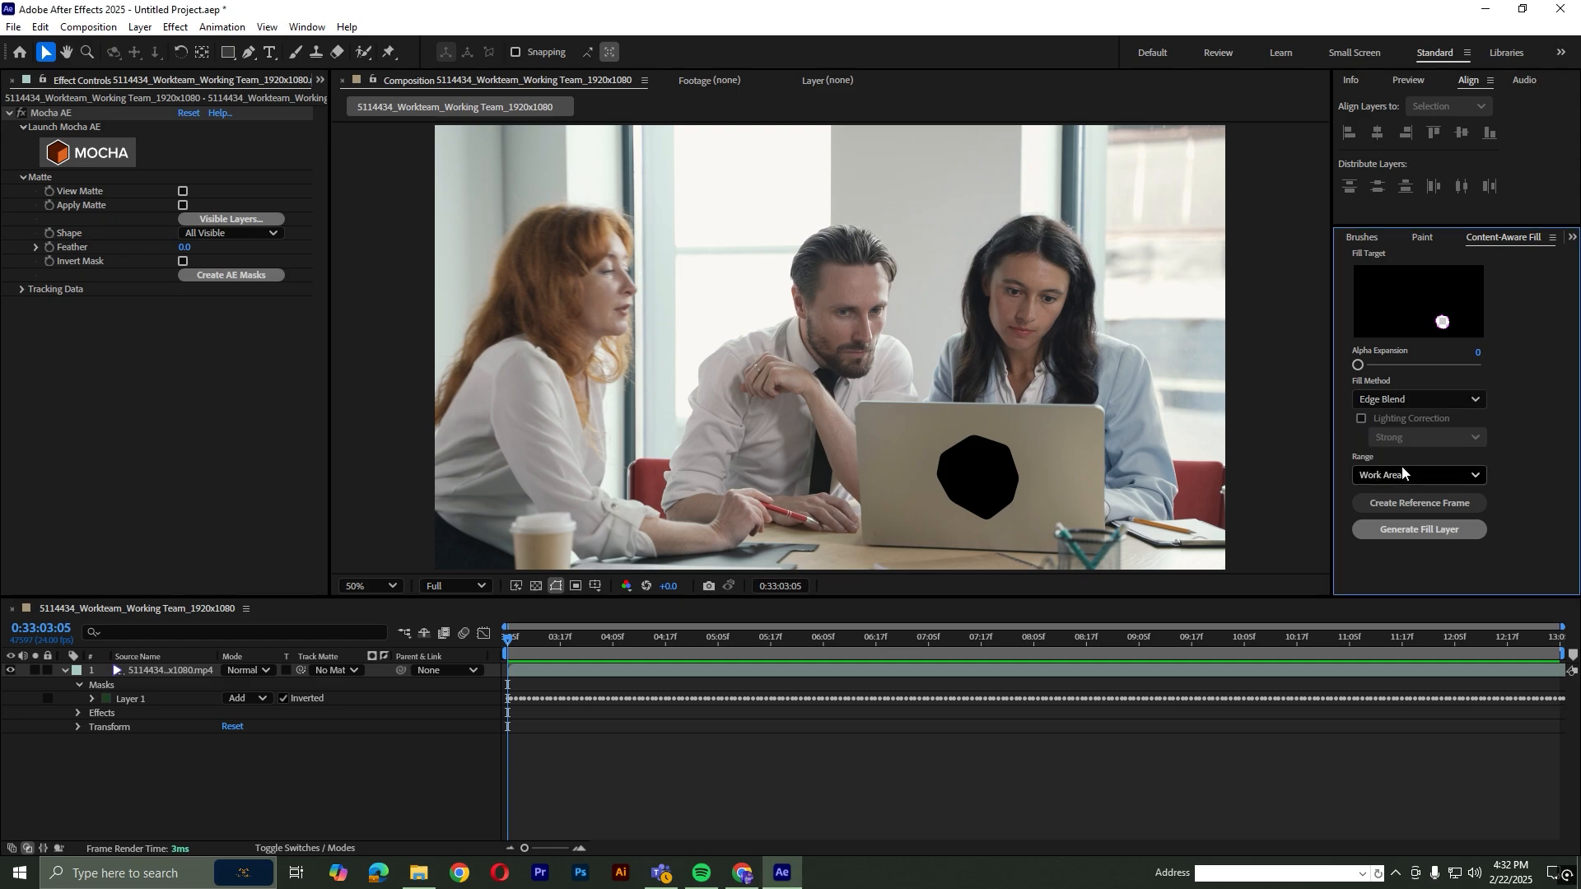
click(1424, 505)
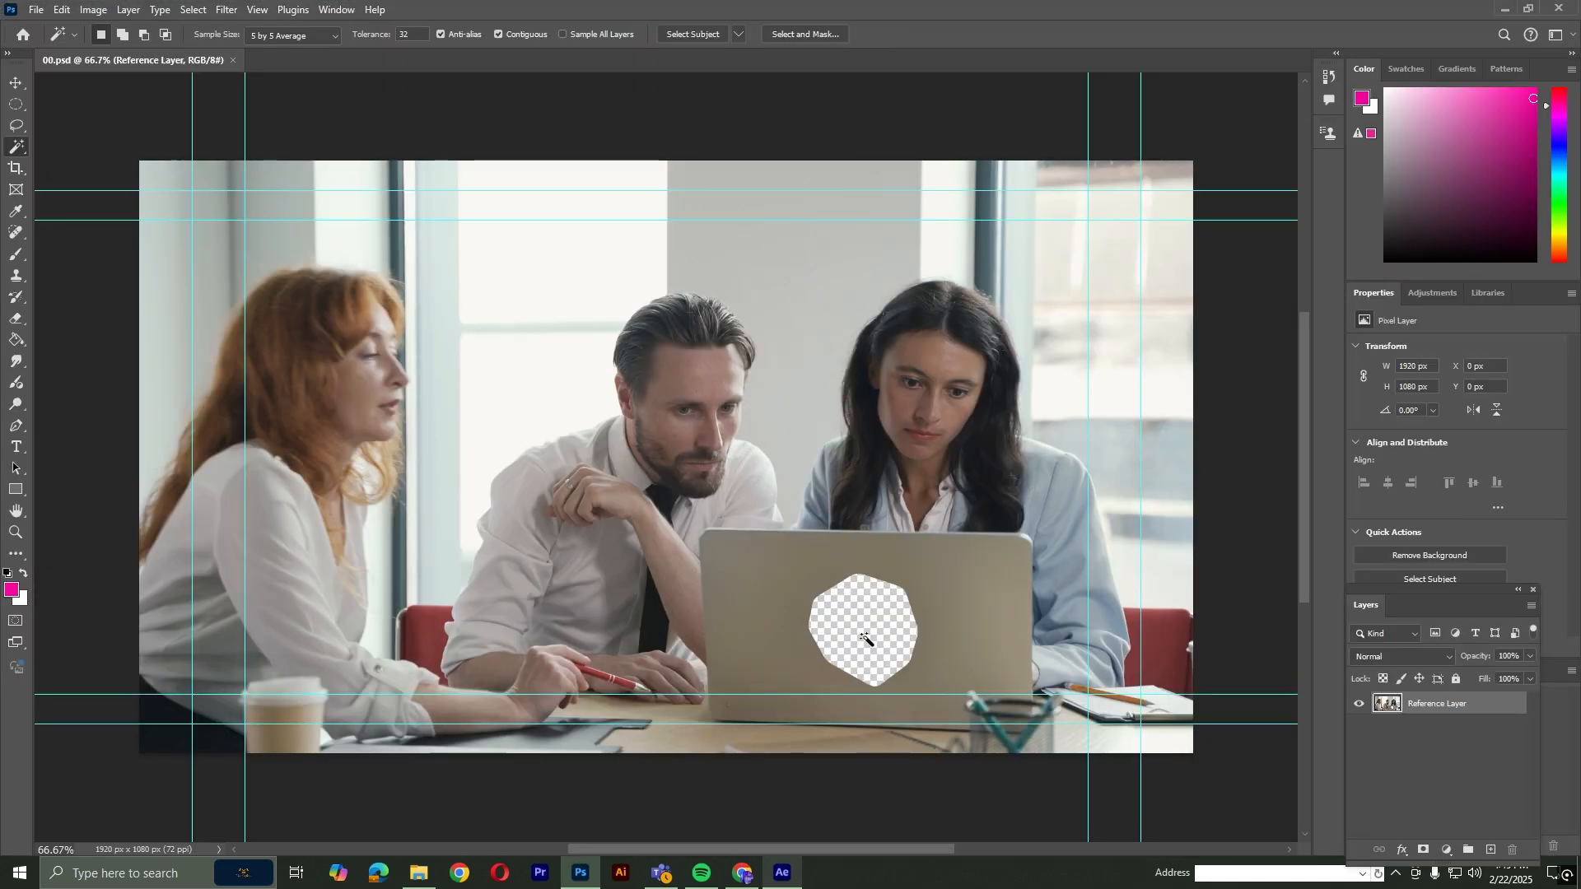
Select the transparent hole on the laptop lid with the Magic Wand tool and expand the selection by 1 pixel
right_click(15, 147)
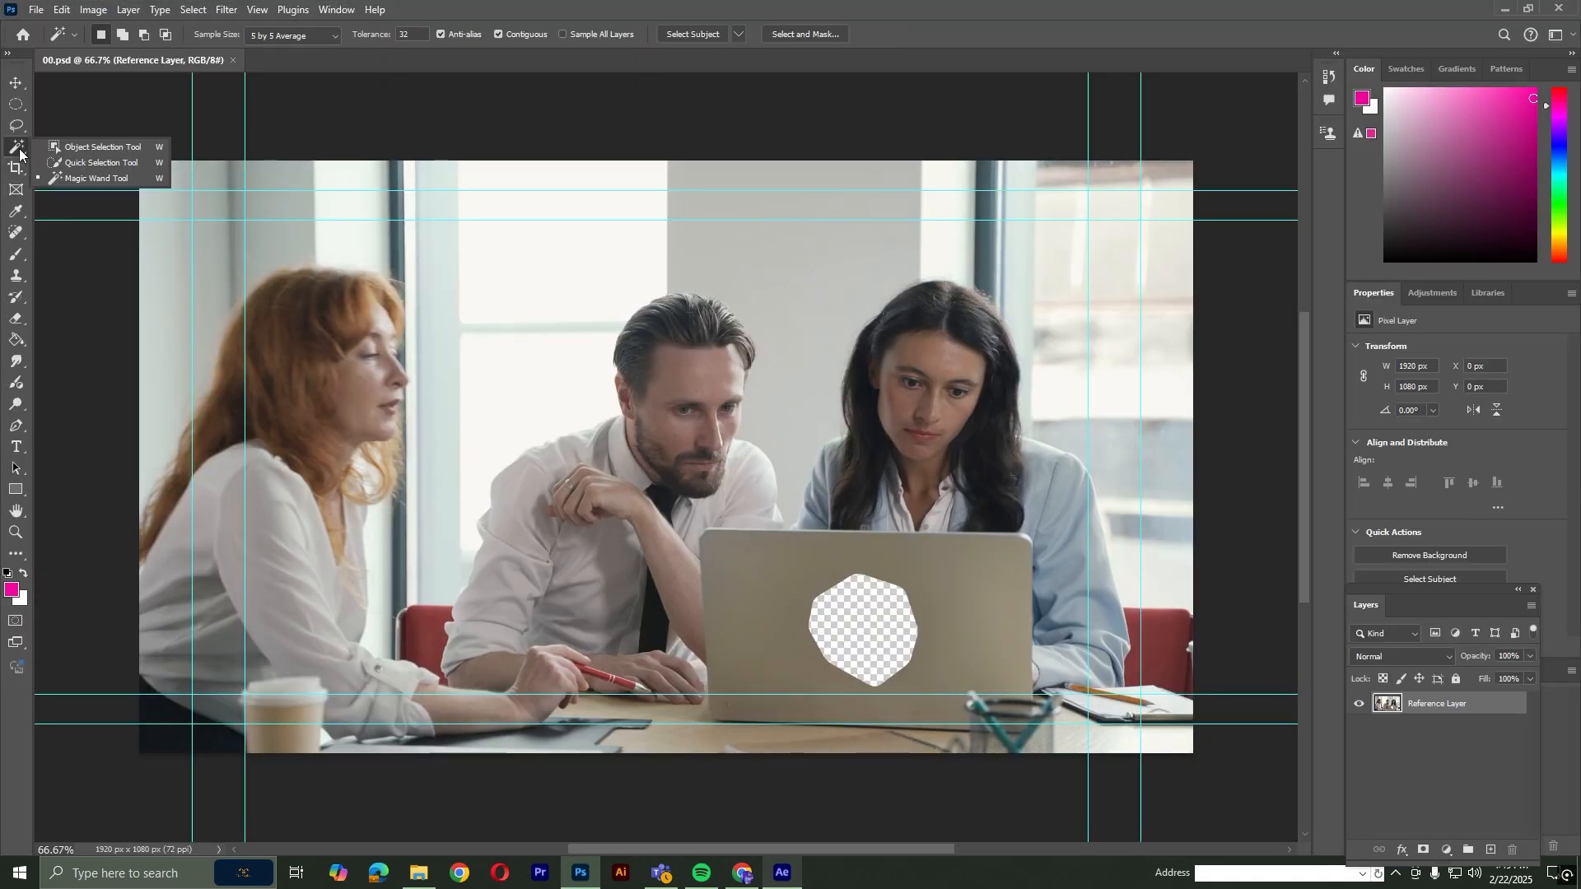
click(103, 179)
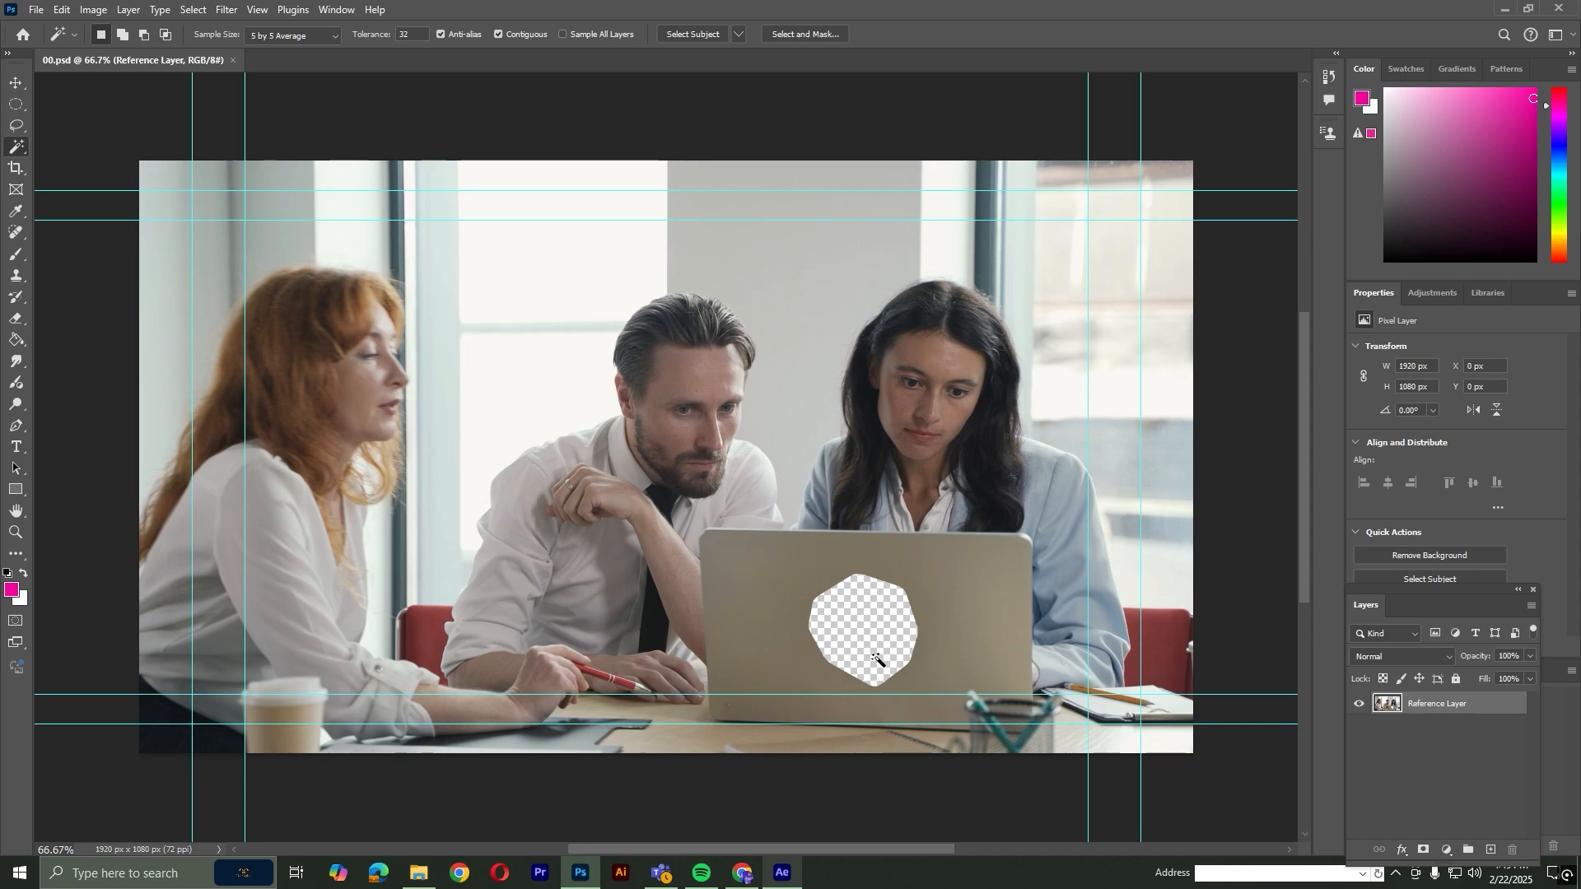
click(861, 633)
click(194, 11)
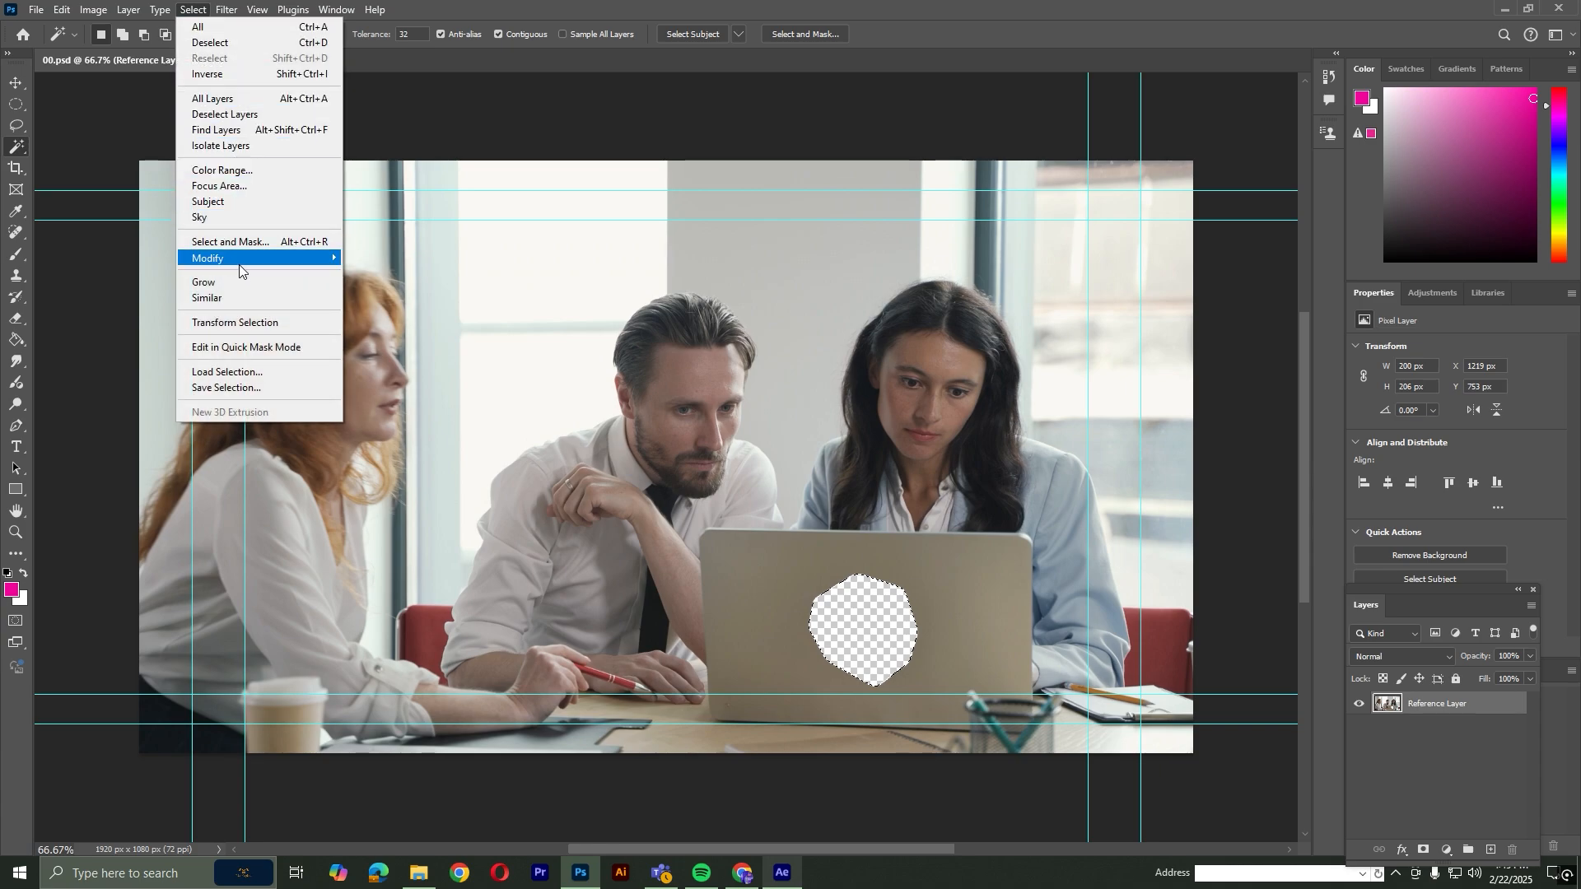
mouse_move(237, 265)
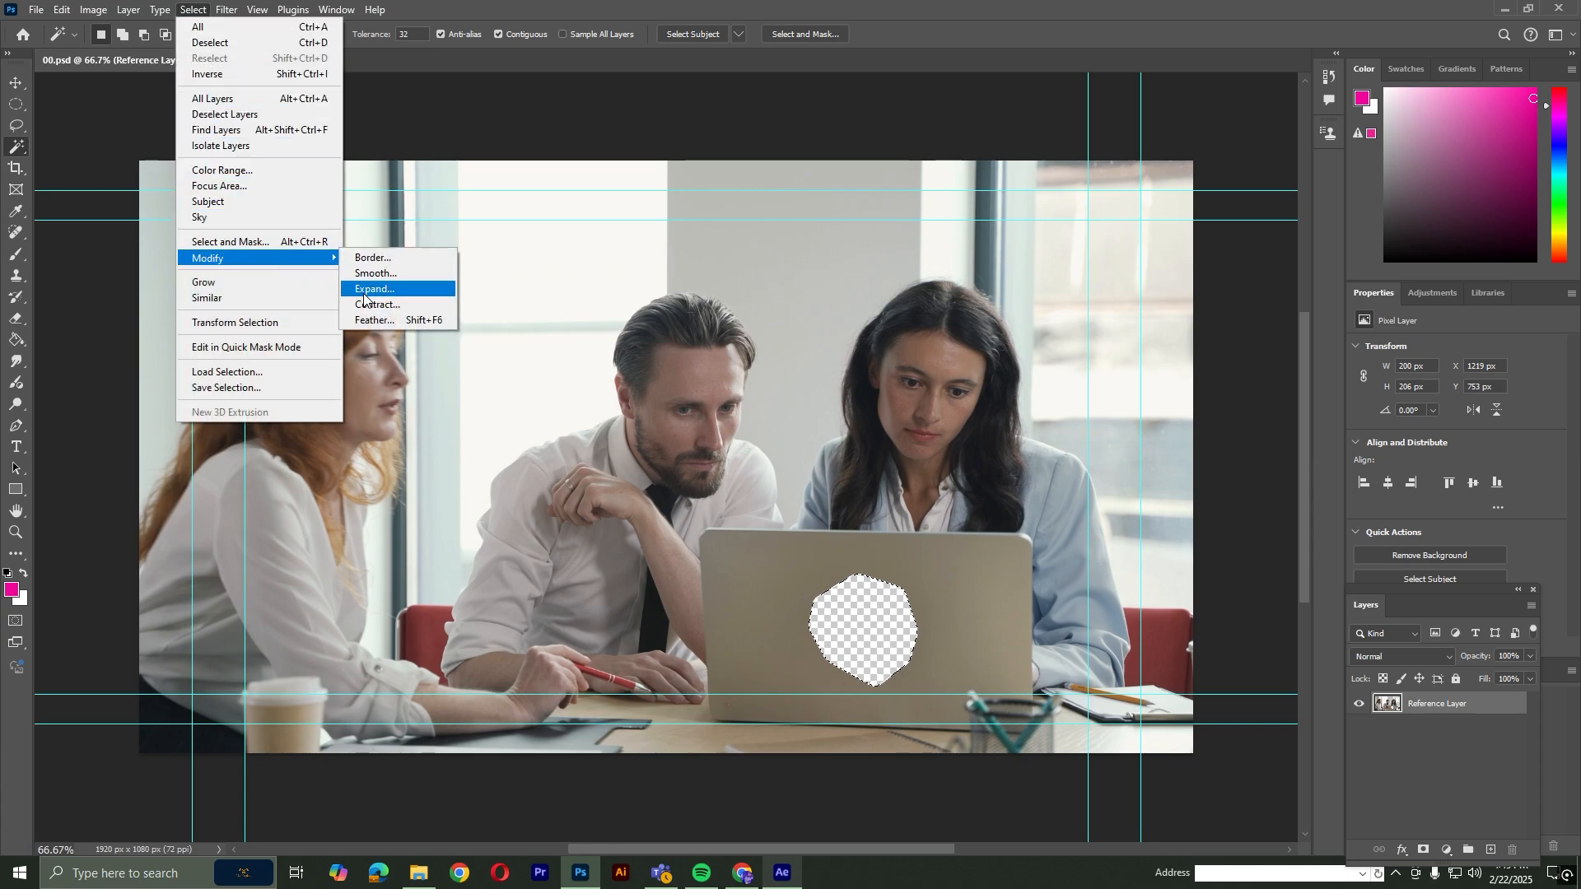
click(391, 291)
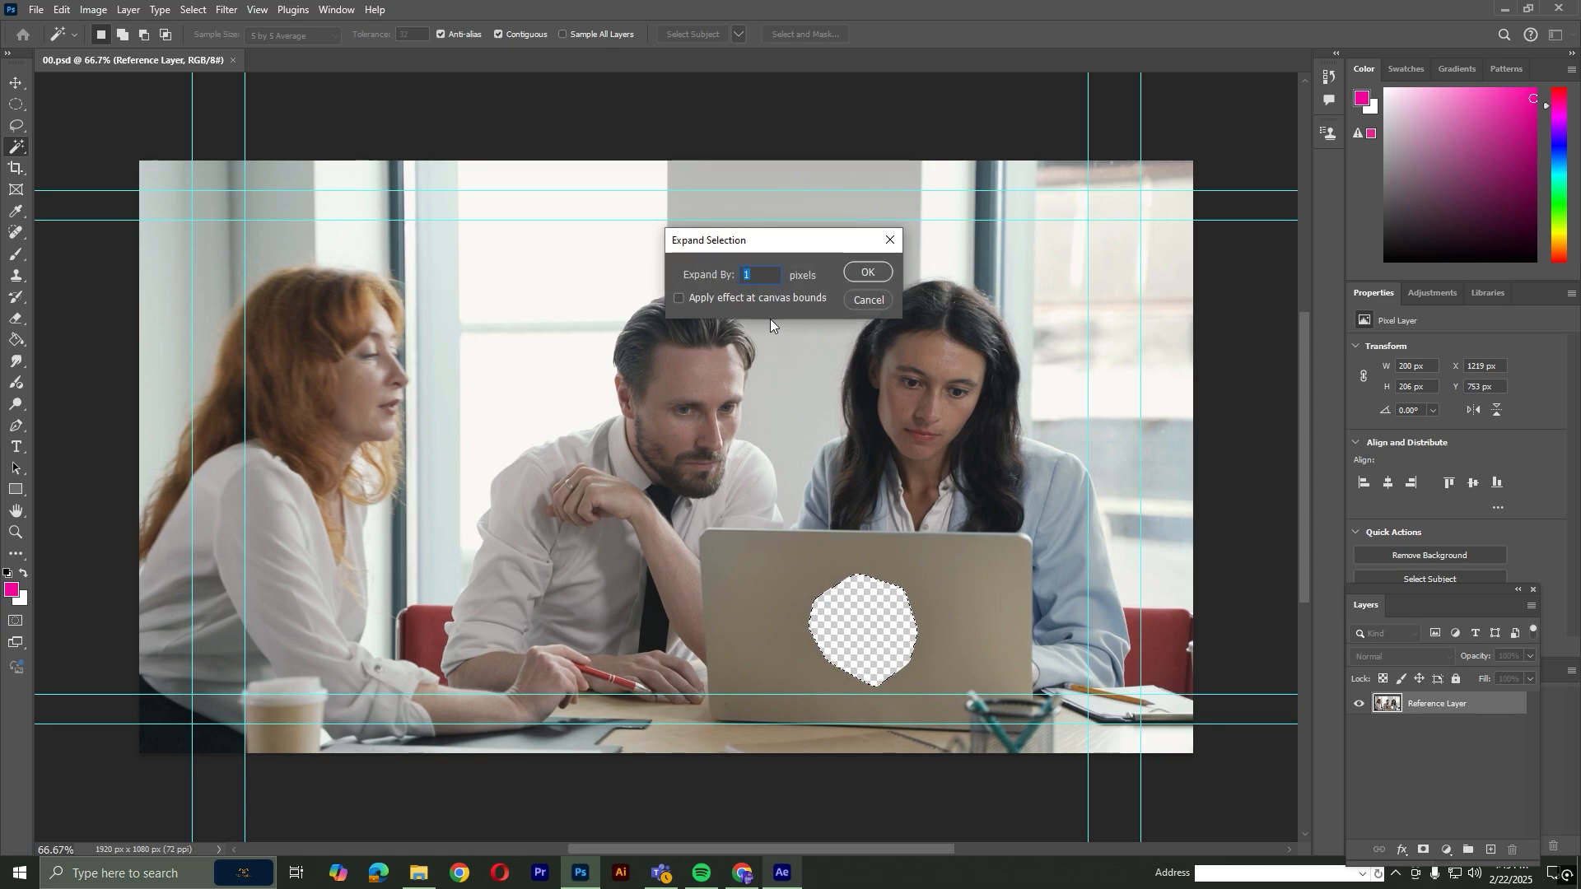
text(1)
click(864, 275)
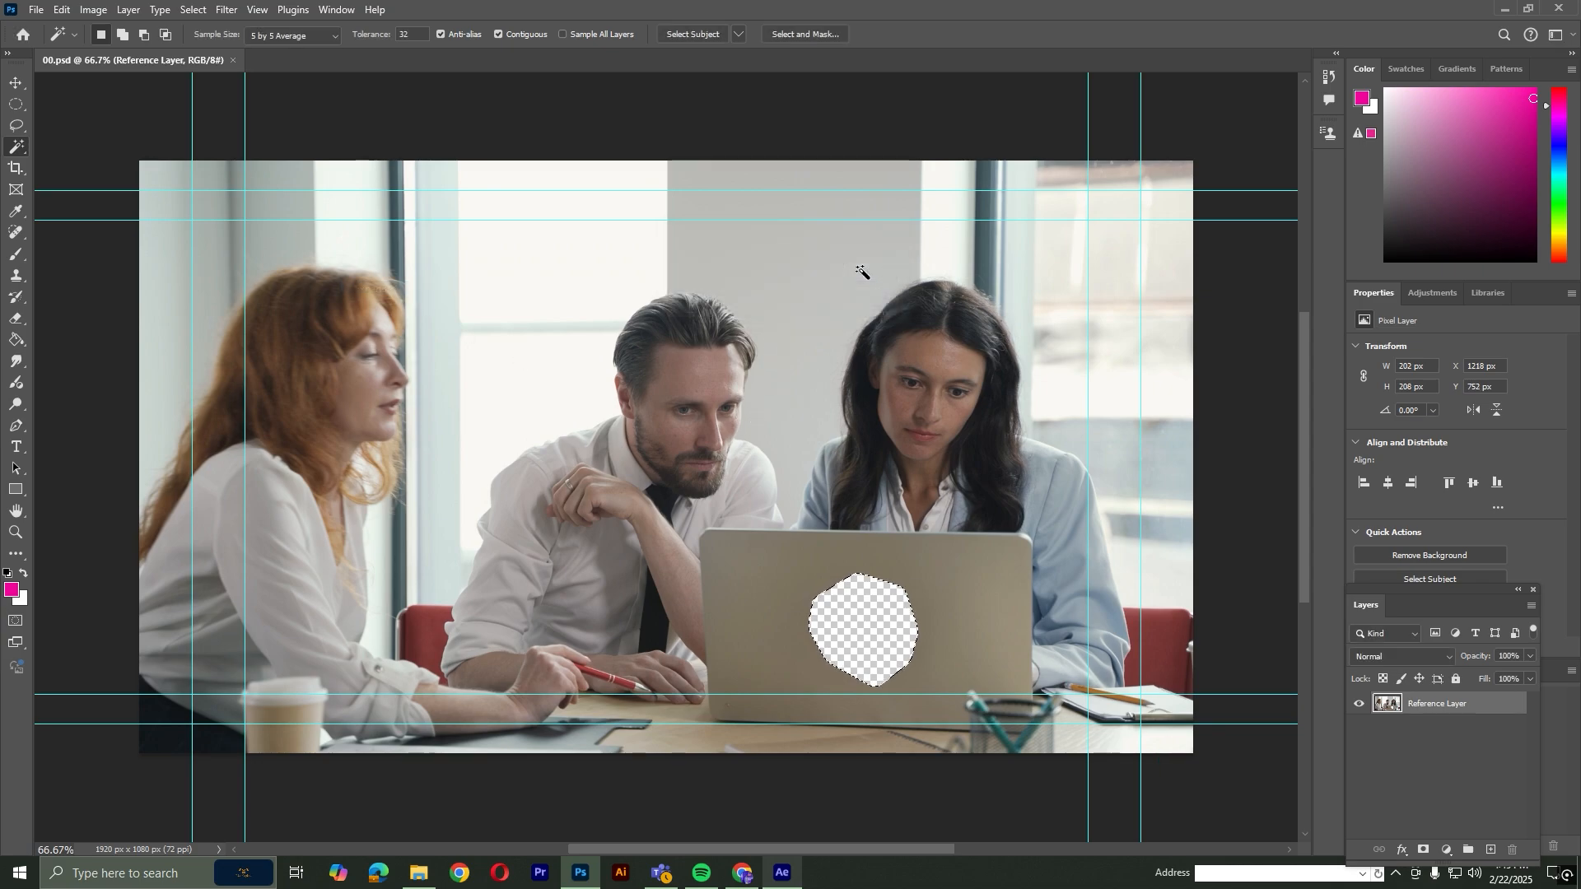
Fill the selected hole using Content-Aware at 100% opacity with Normal blending, and deselect it
click(62, 10)
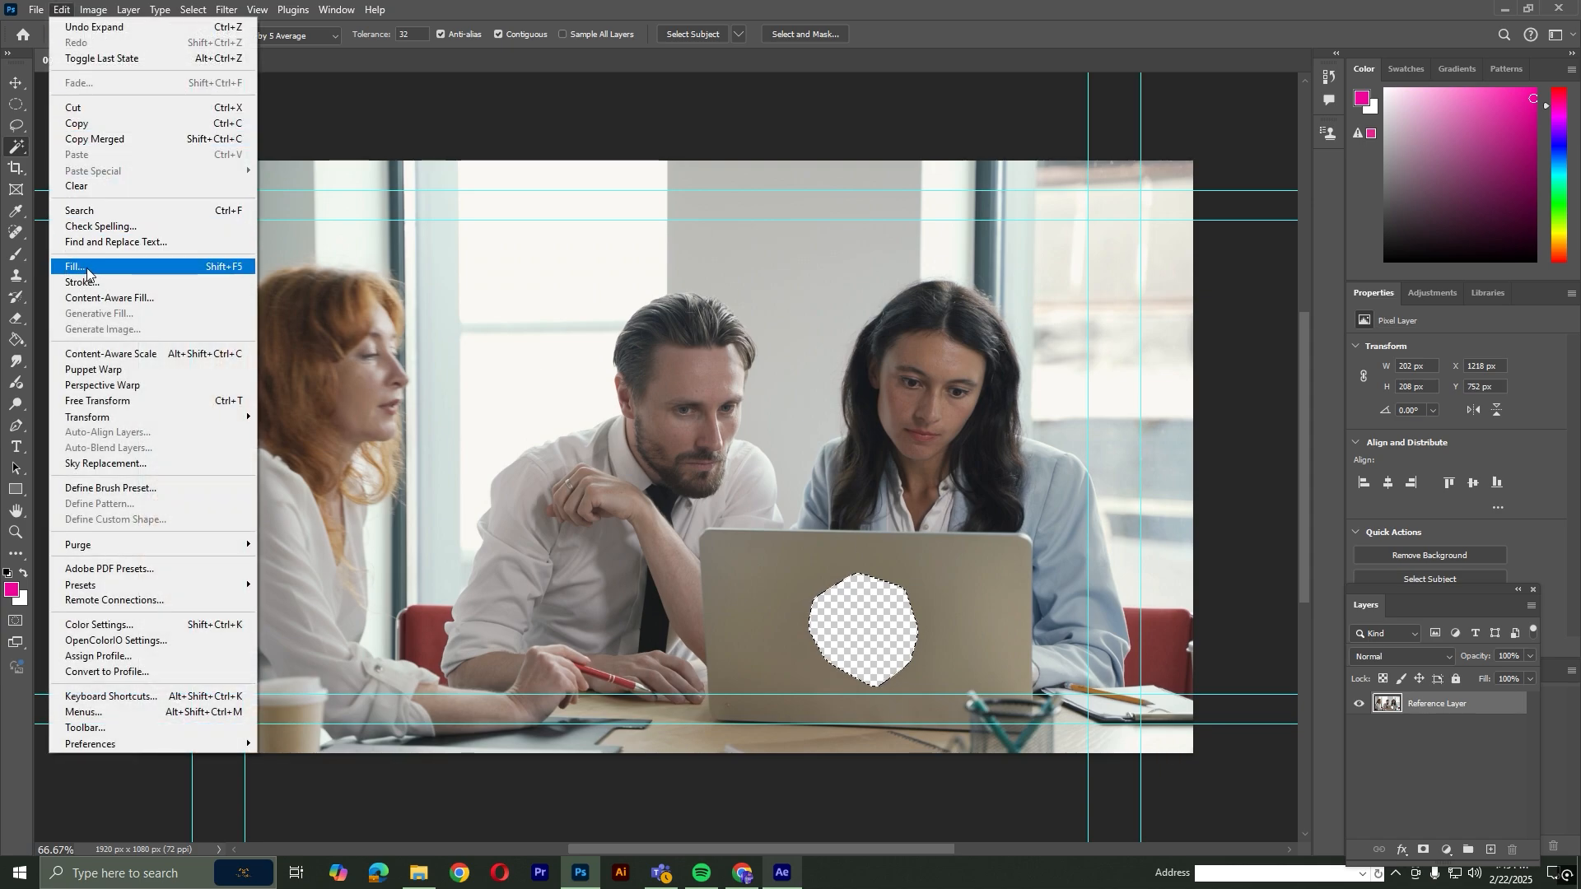
click(66, 274)
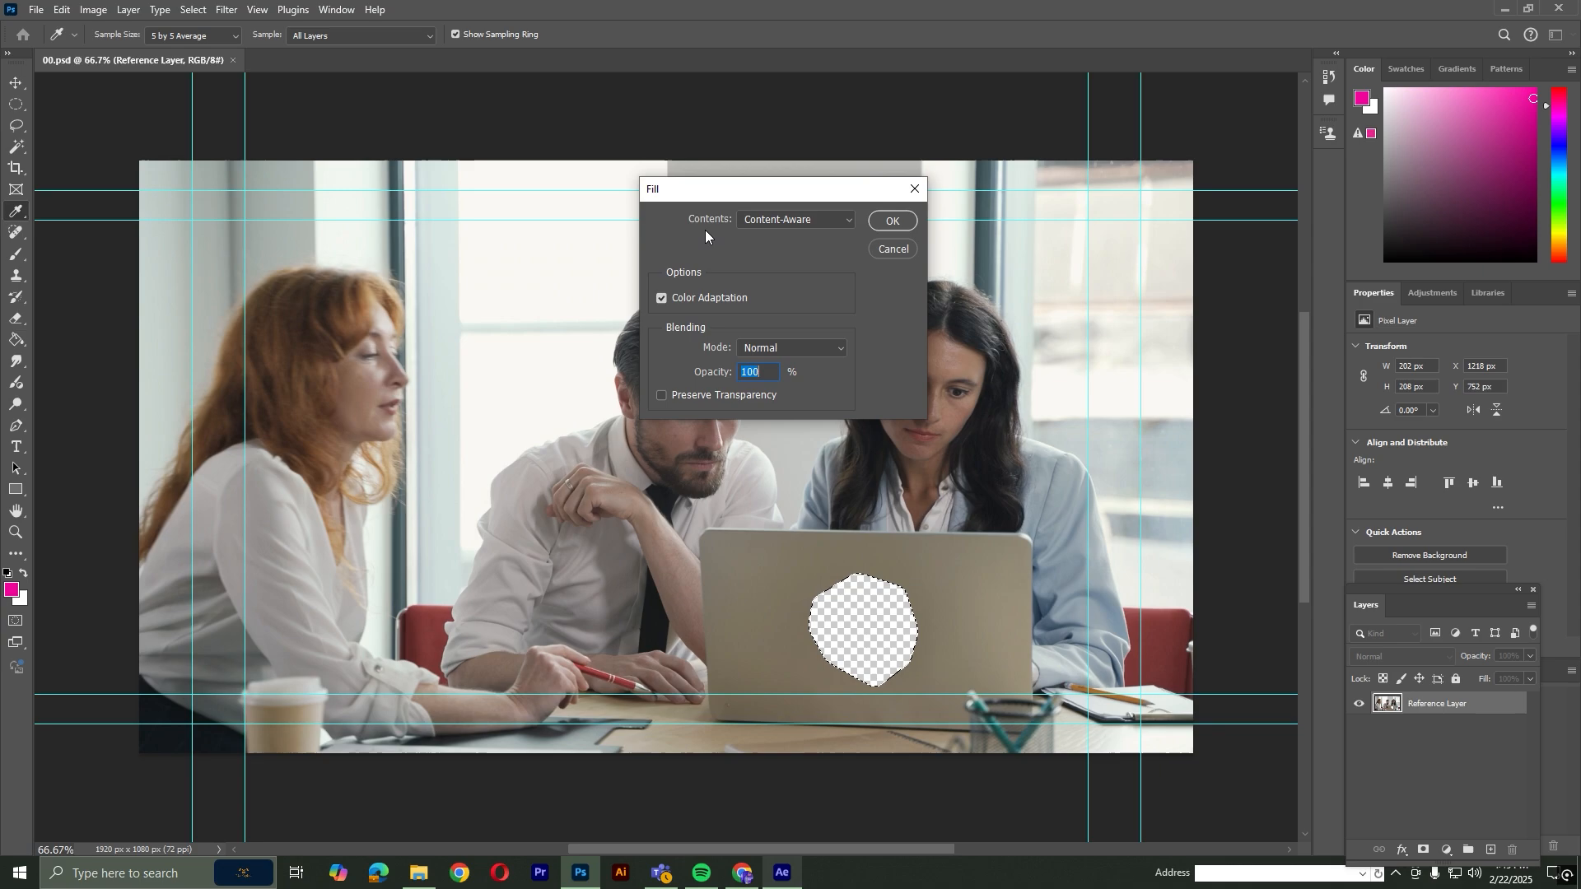
click(888, 223)
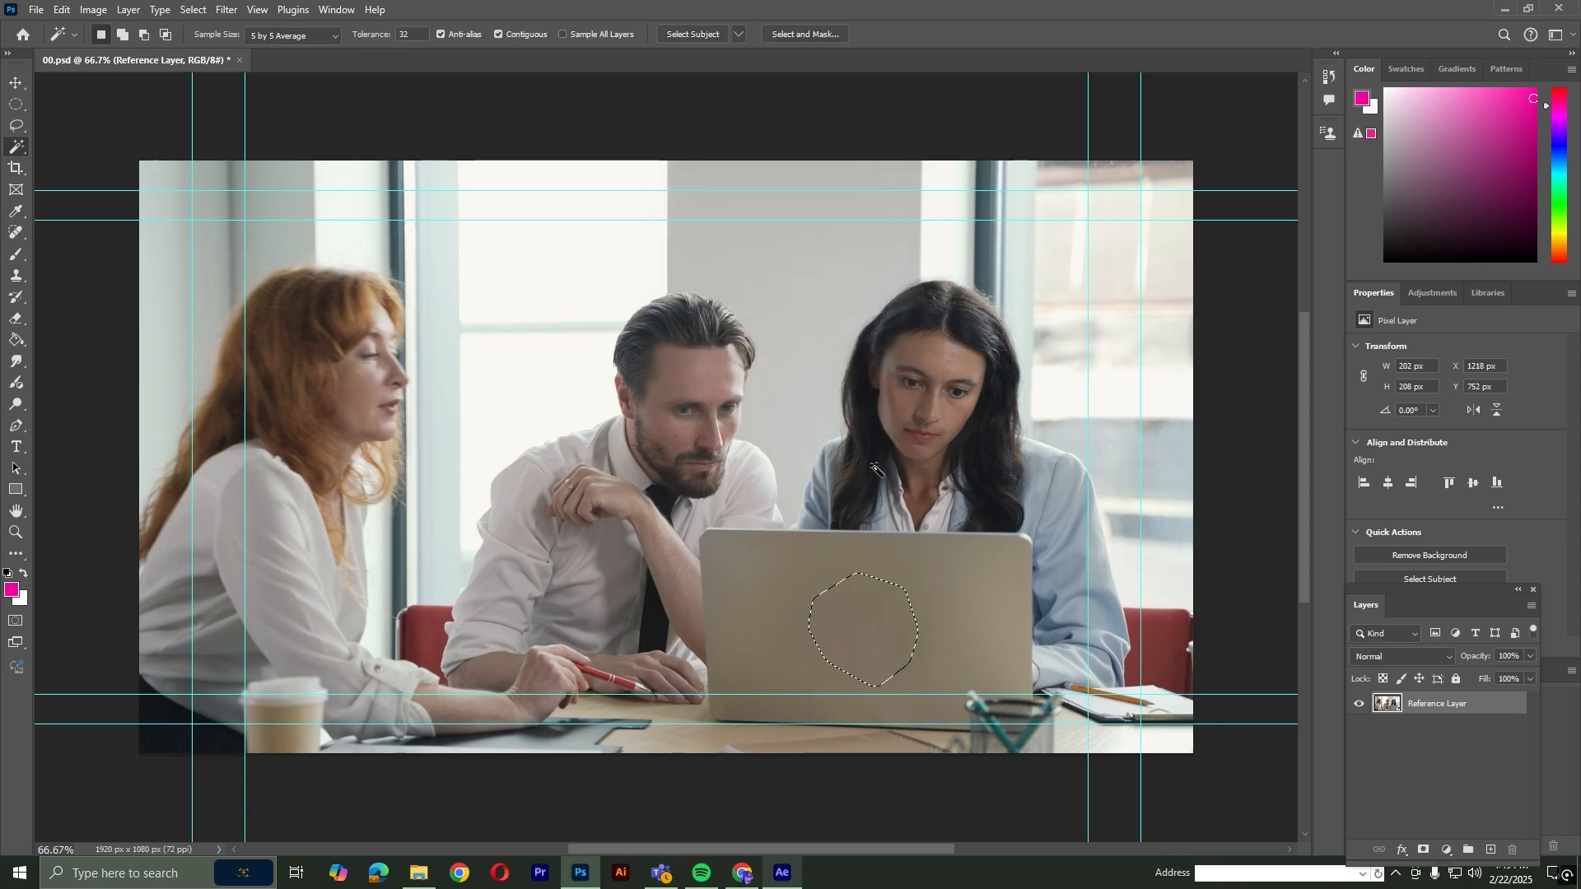
right_click(866, 611)
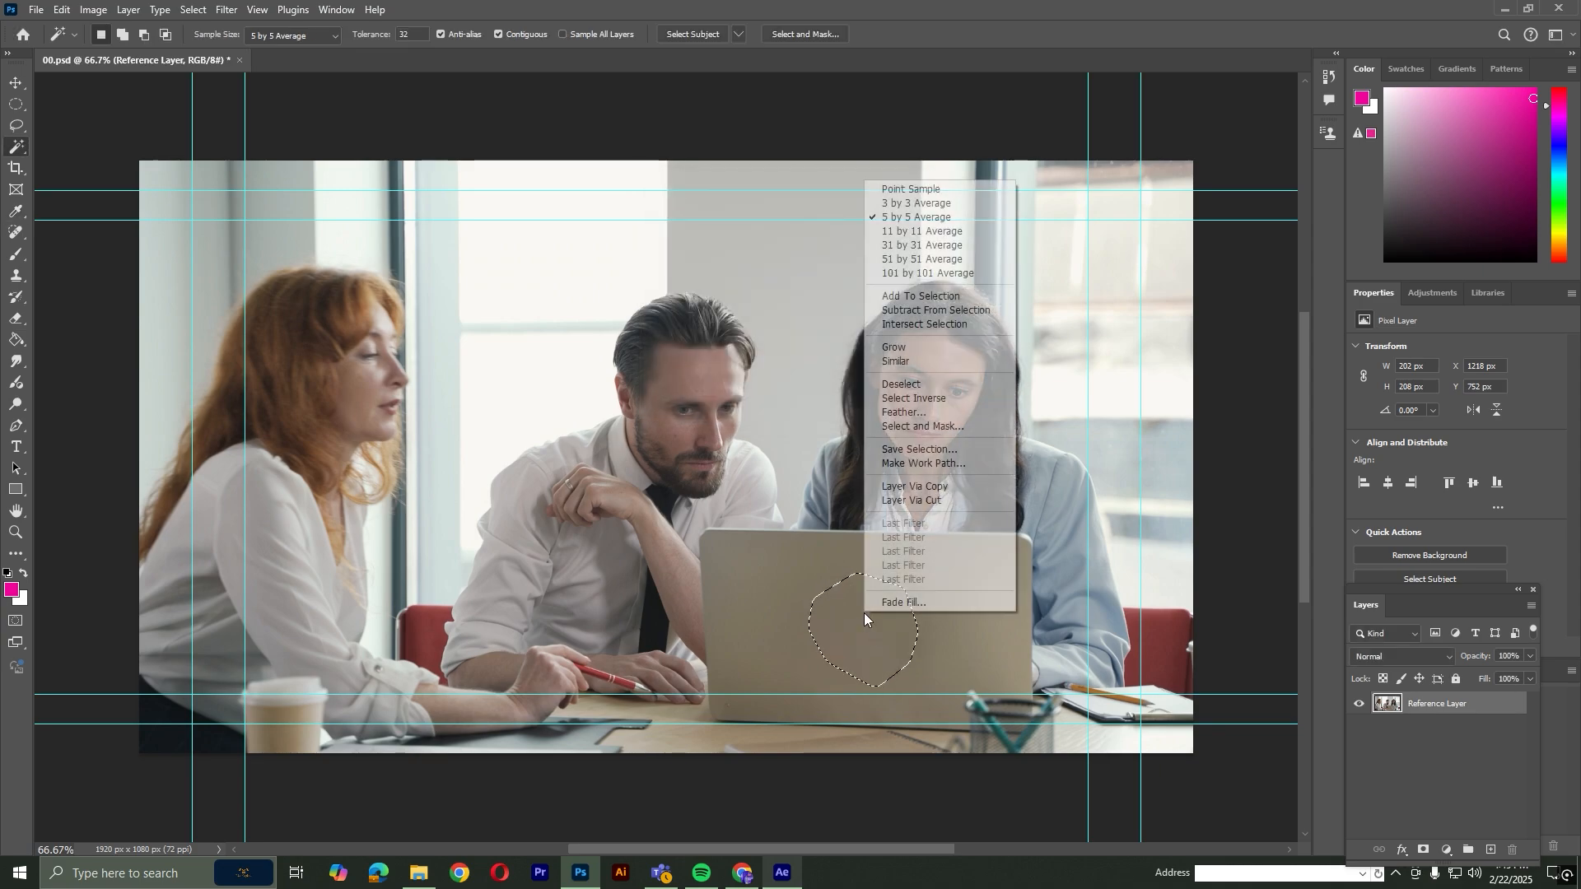
click(914, 385)
Save the repaired reference frame and close Photoshop to return to After Effects
scroll(673, 517, down, 3)
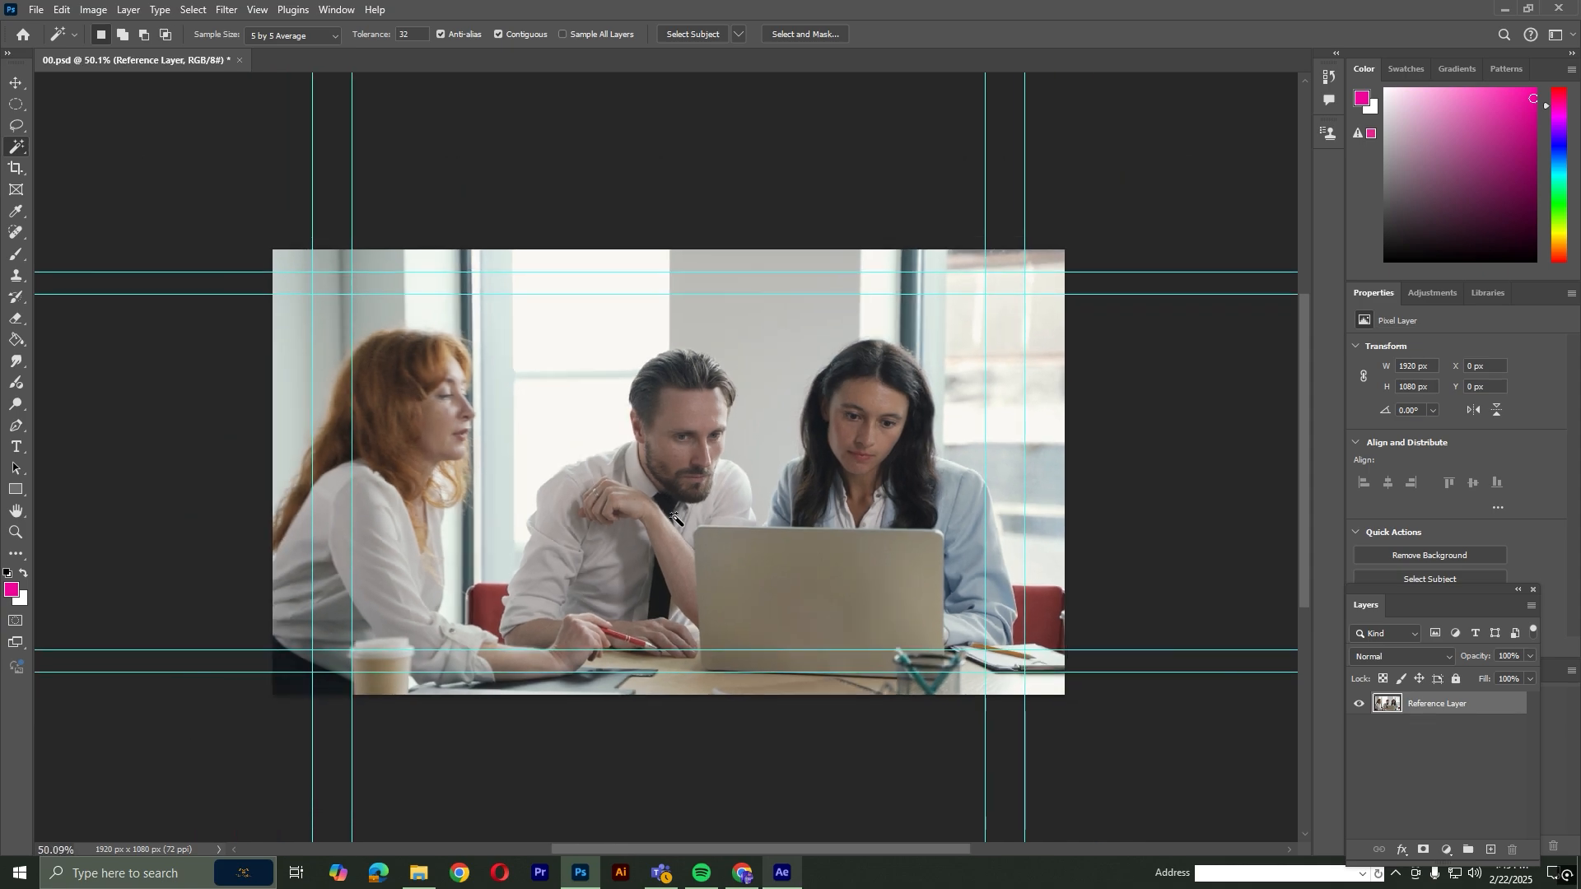
key(ctrl+s)
click(1563, 7)
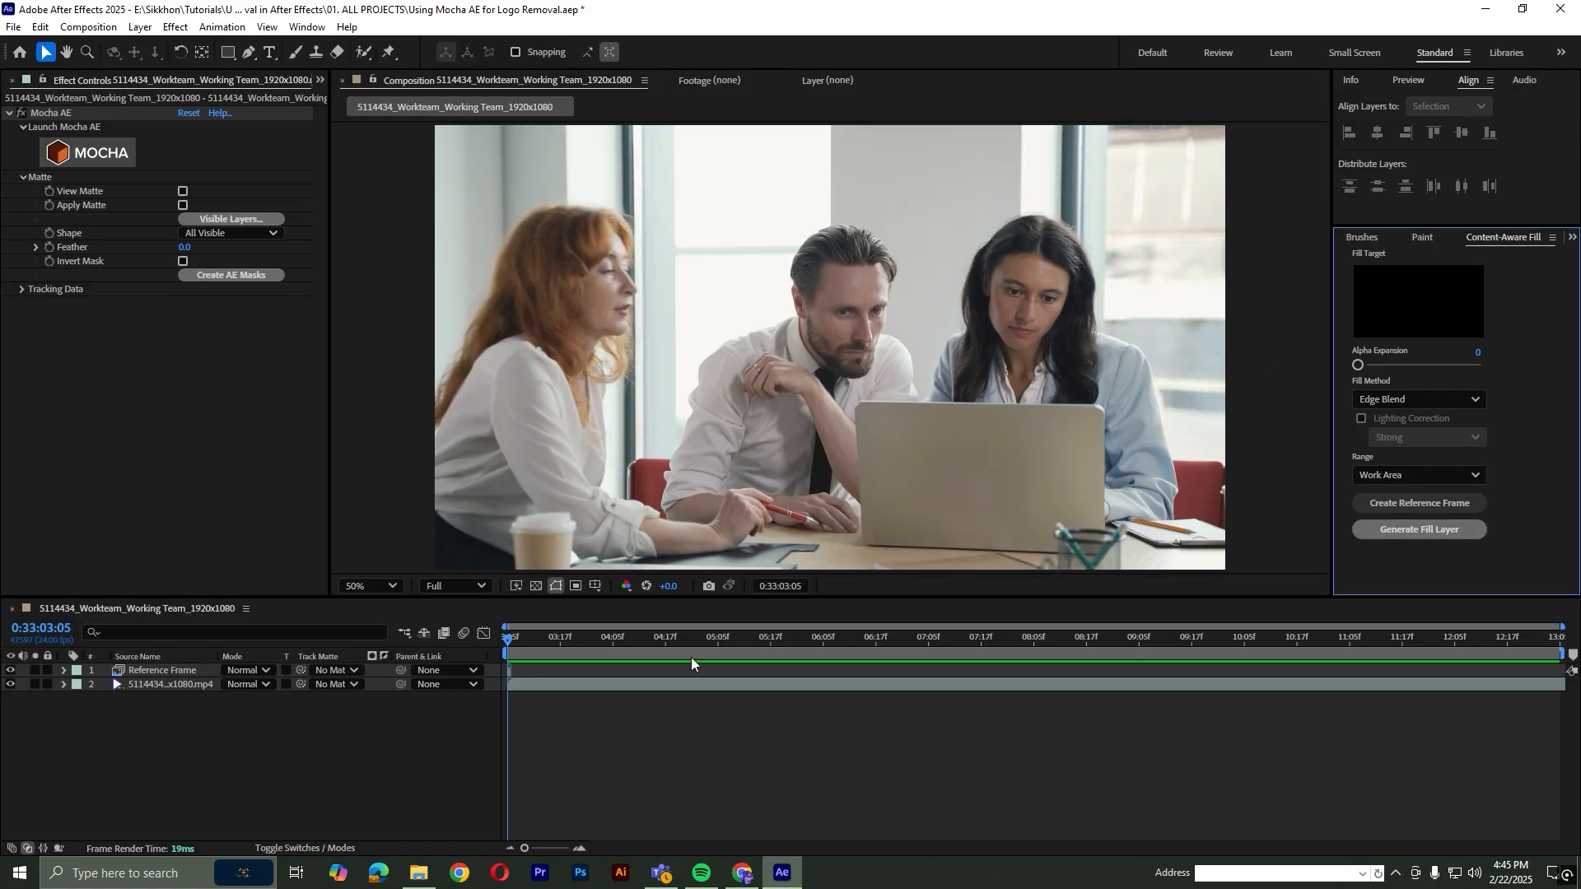
Examine the Reference Frame layer's length at the start of the timeline
drag(511, 639, 435, 640)
key(equal)
key(equal)
key(equal)
key(equal)
click(527, 670)
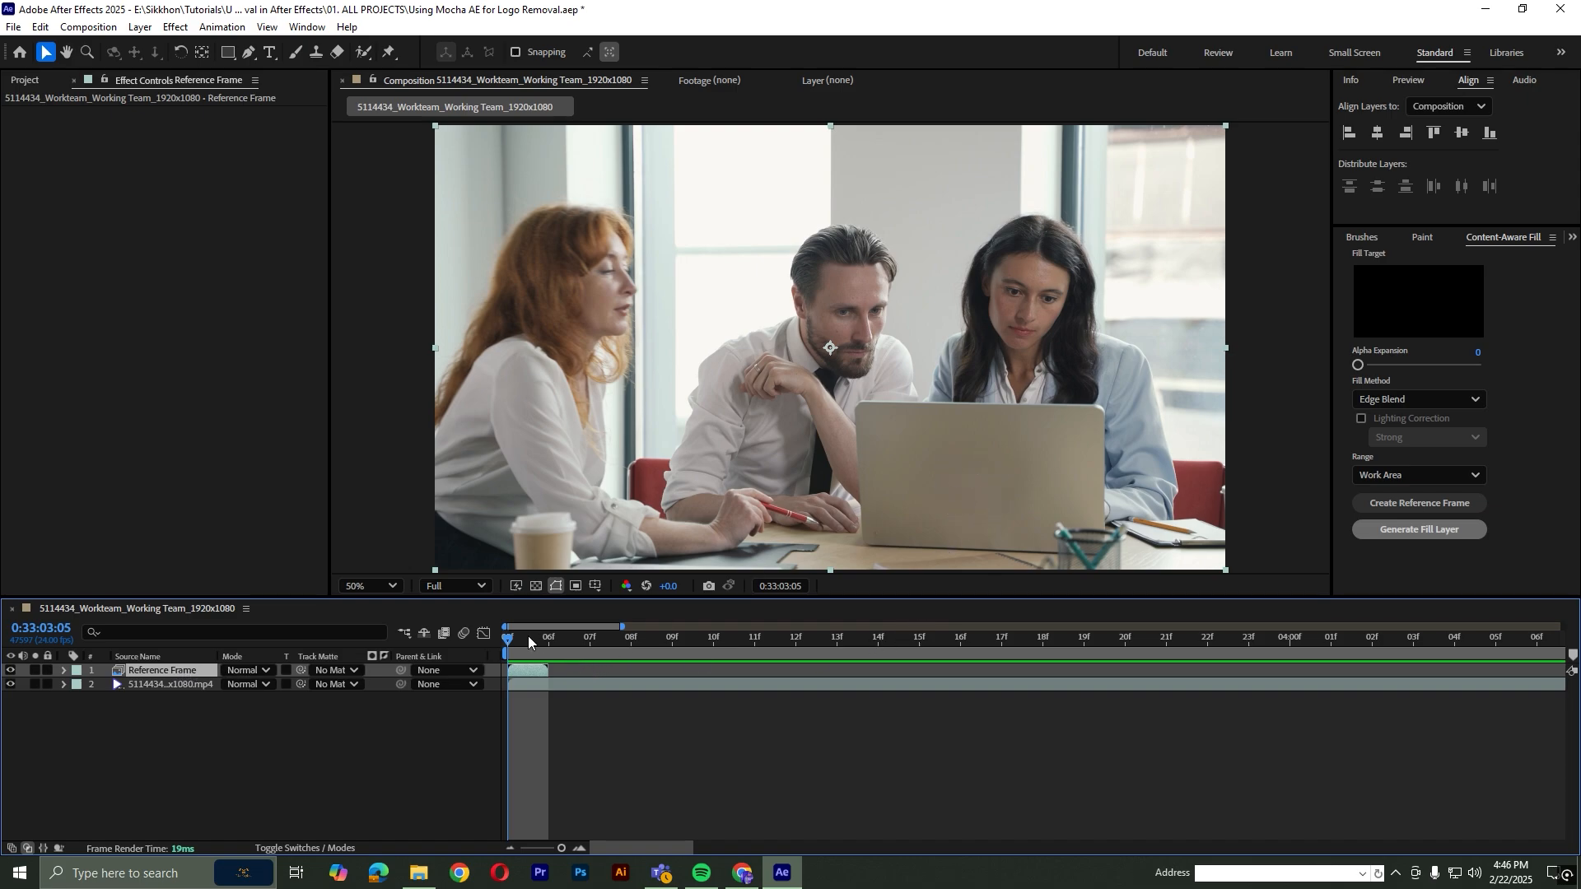
drag(527, 636, 483, 638)
key(minus)
key(minus)
key(minus)
key(minus)
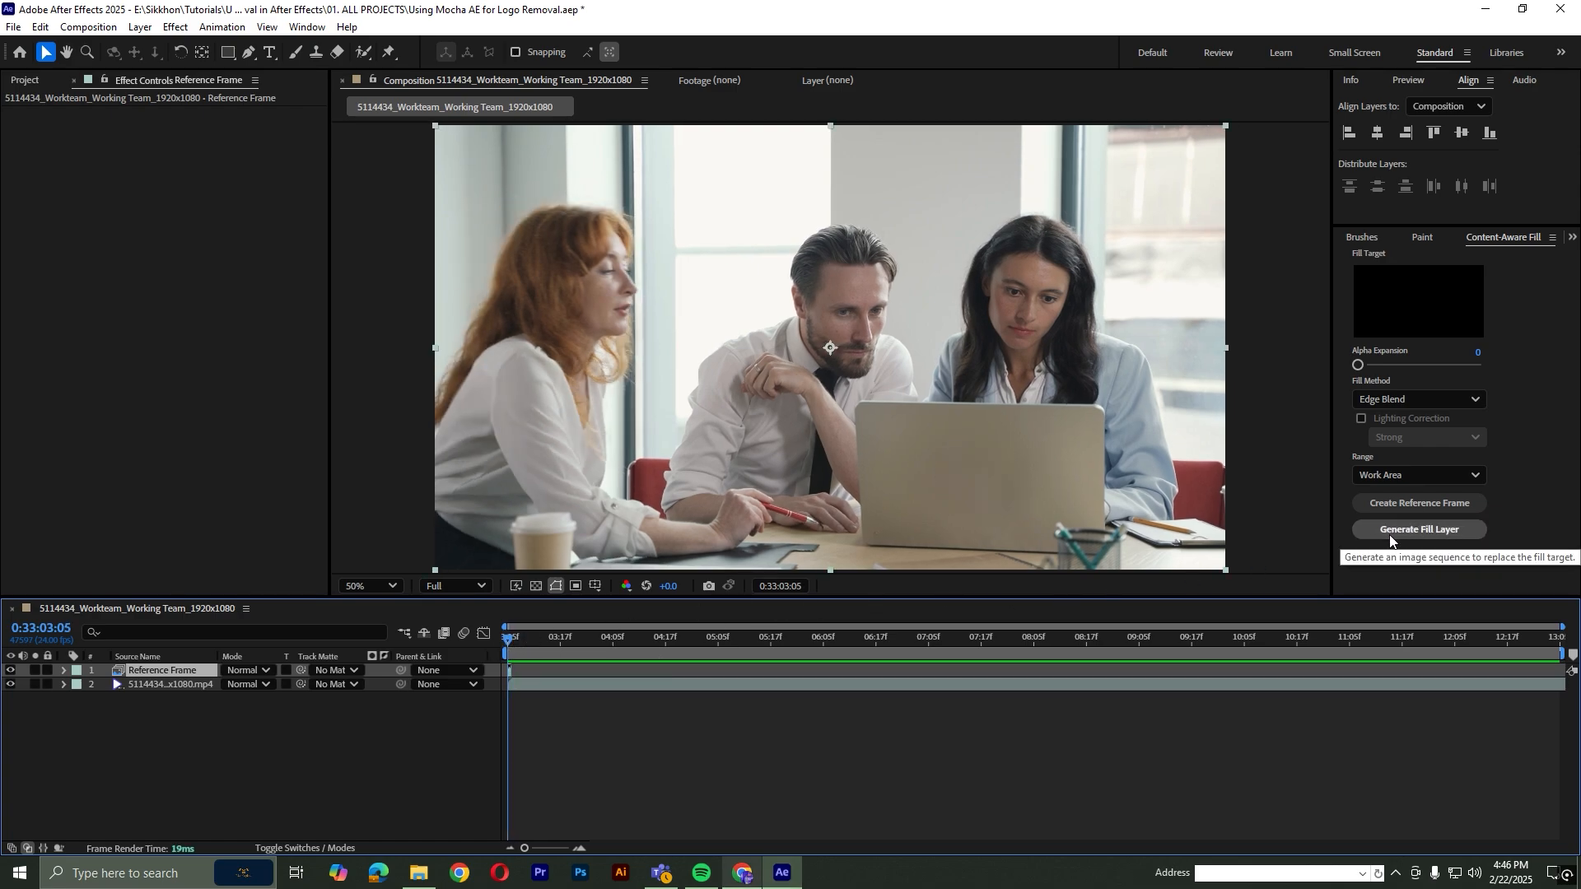
Generate the fill layer for the work area using Edge Blend and preview the composition from the start
click(1429, 530)
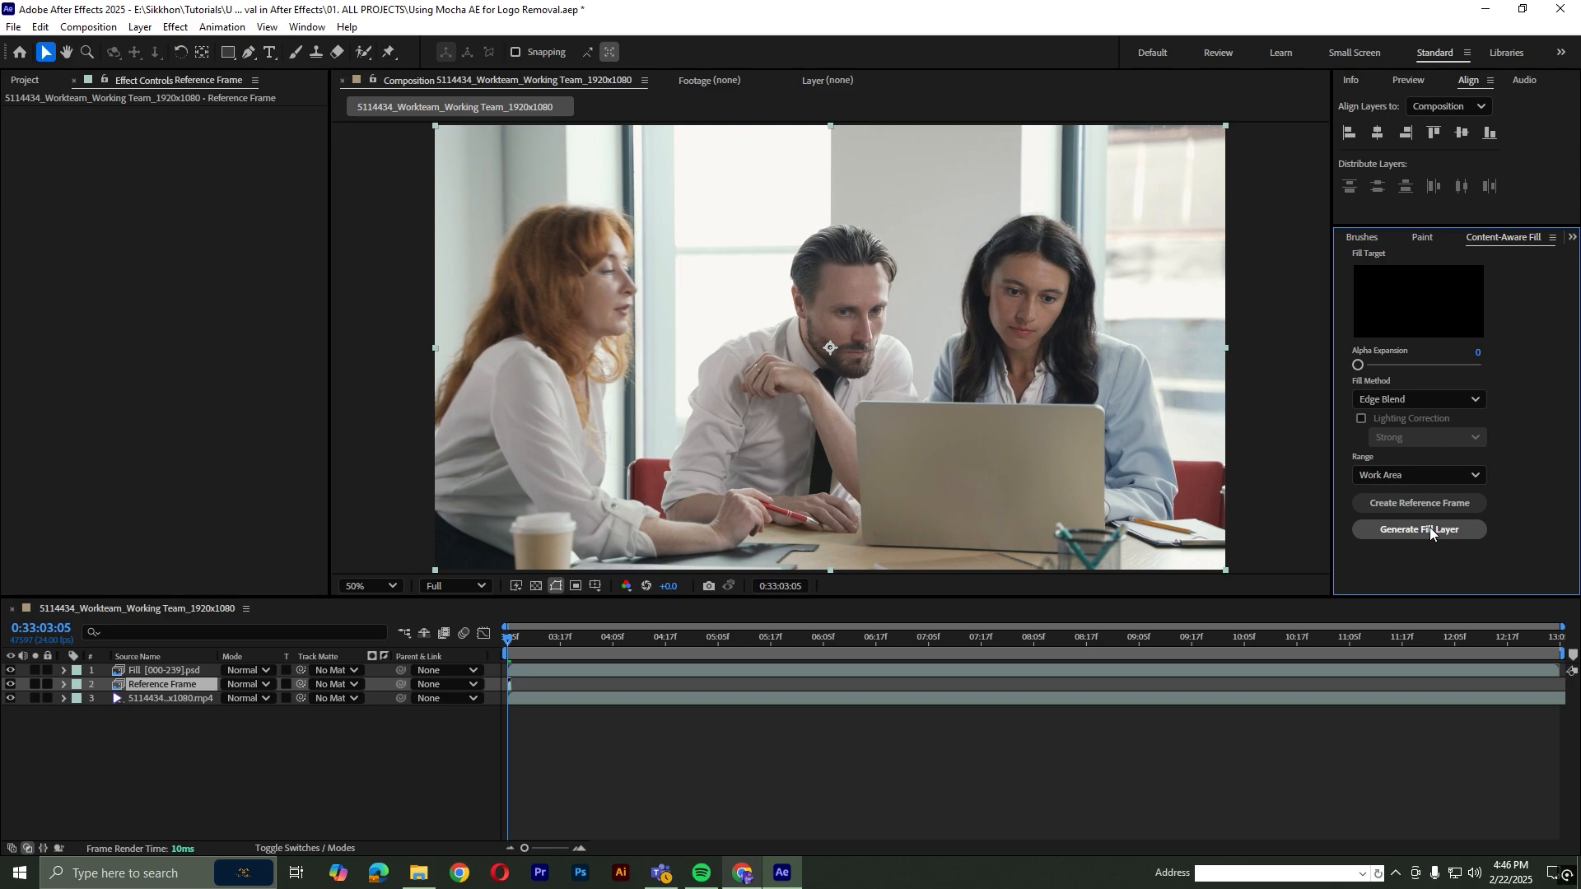
drag(810, 655, 446, 640)
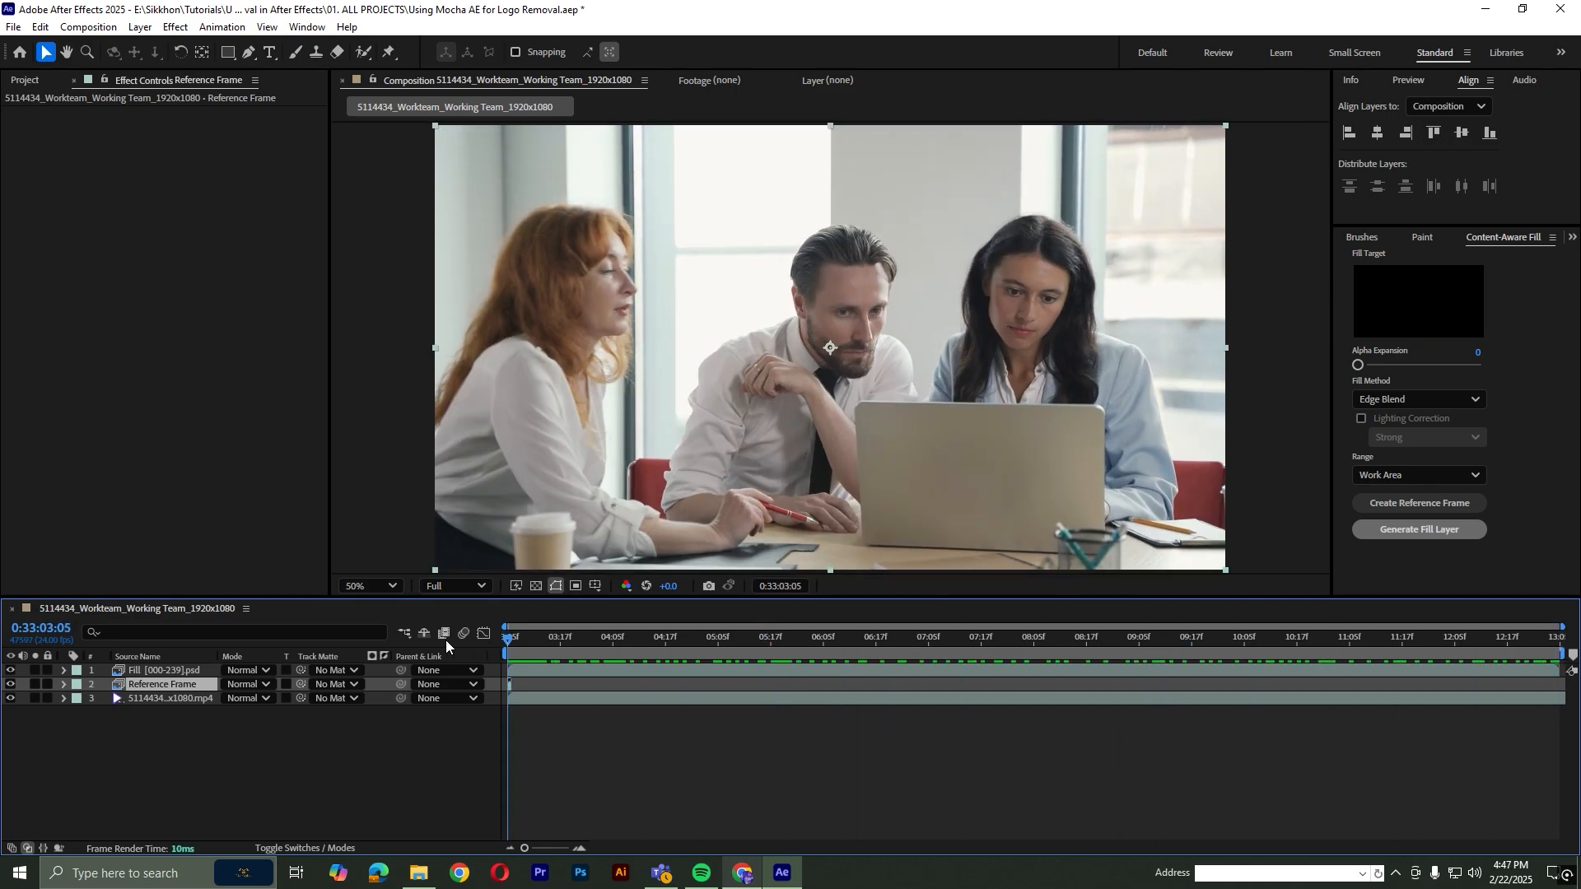
key(space)
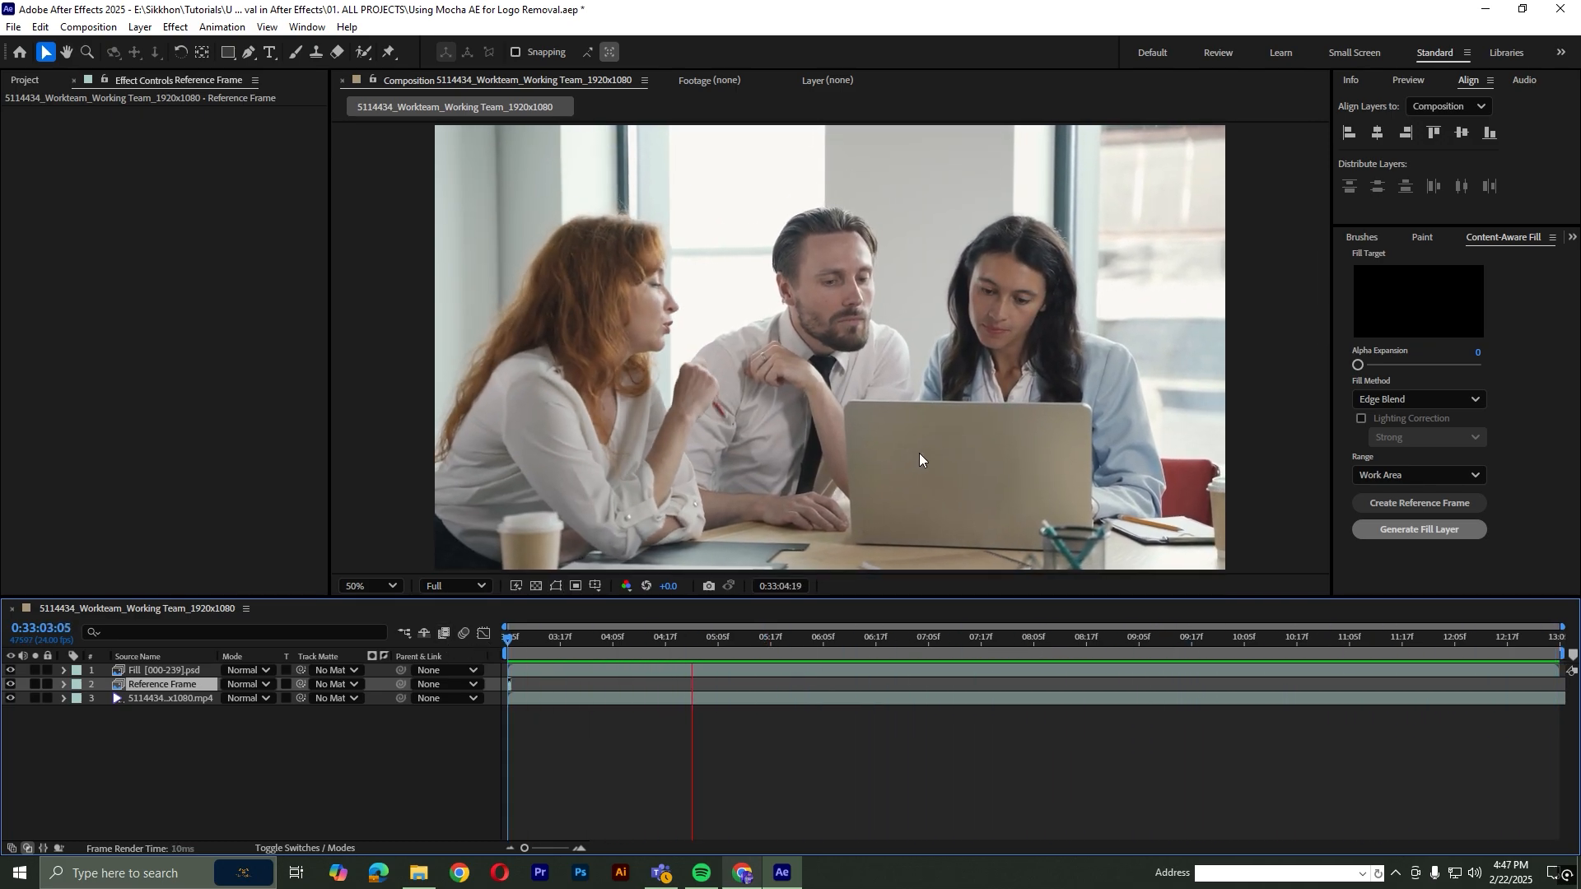